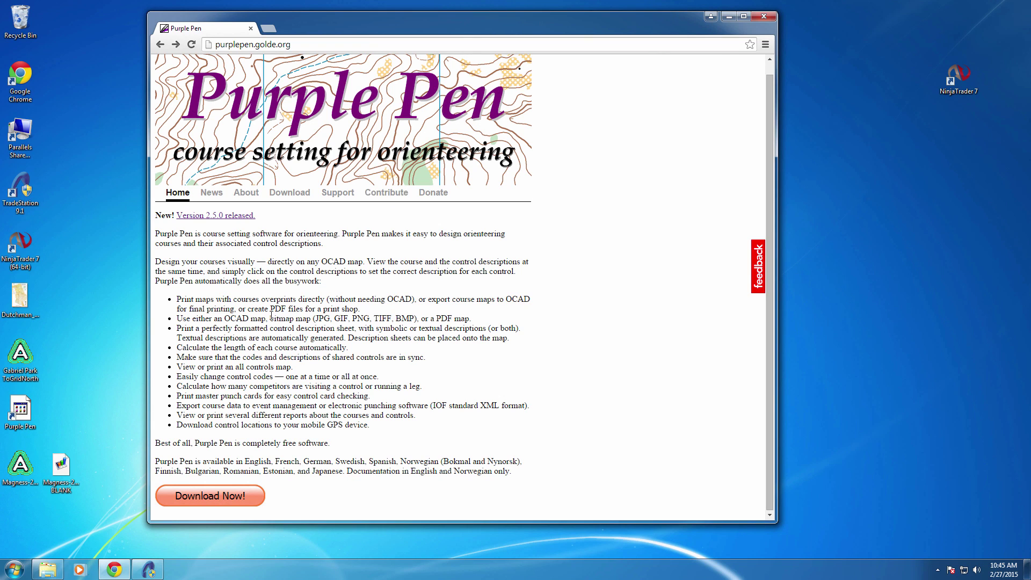
Launch Purple Pen and start a new event titled 'demo' using the Gabriel Park O-map
double_click(26, 409)
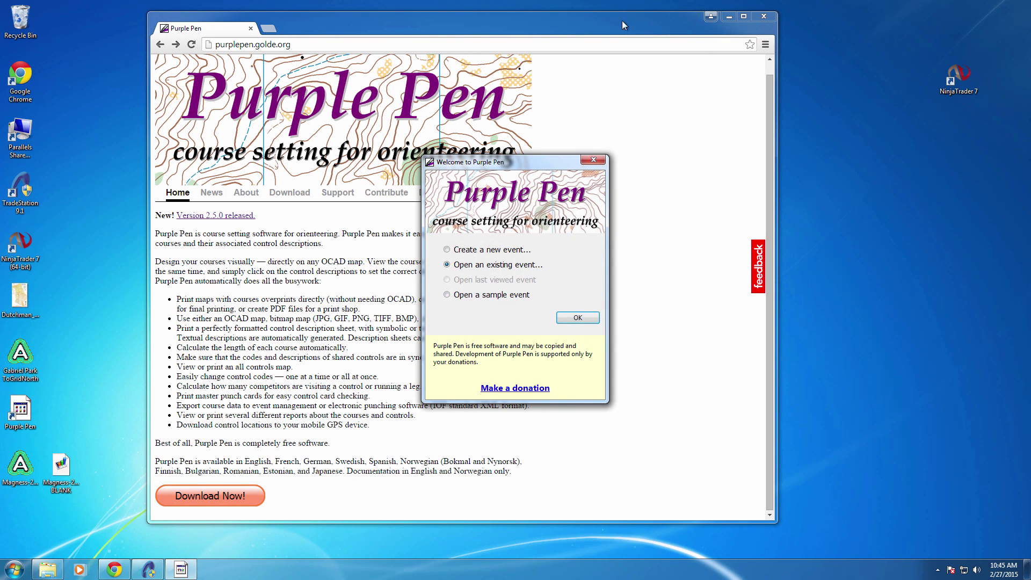
left_click(729, 18)
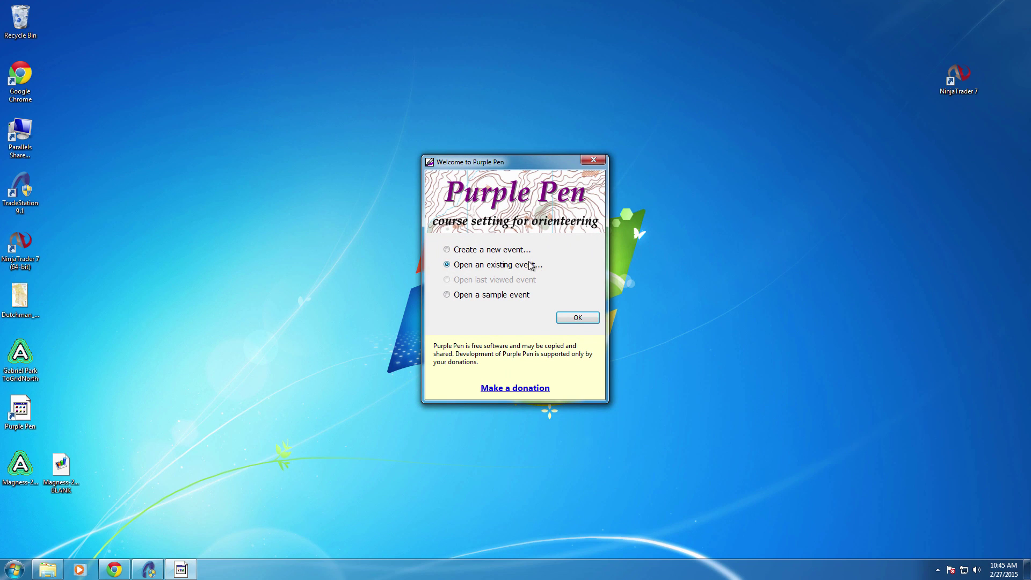
left_click(510, 251)
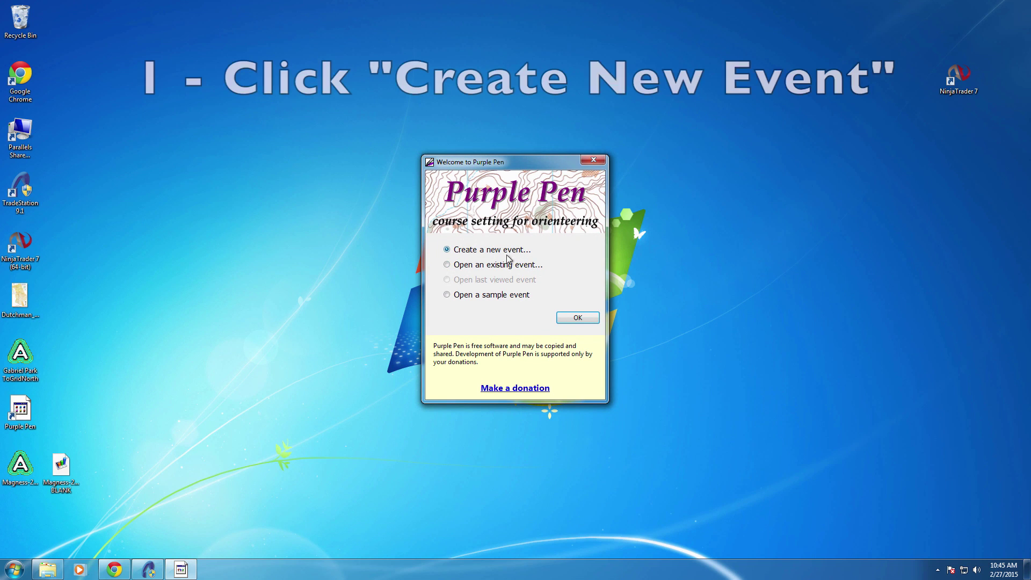
left_click(577, 318)
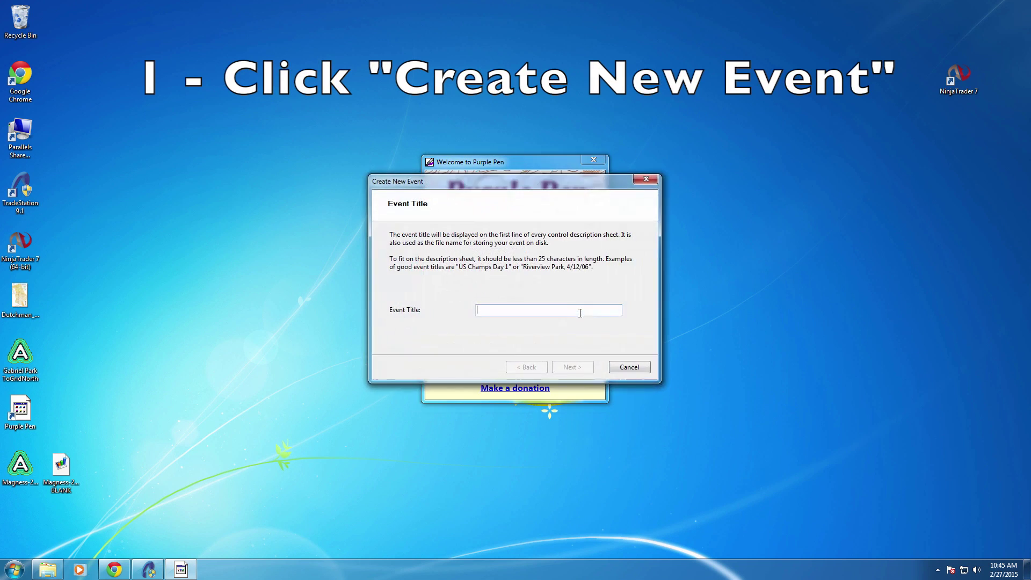
type("demo")
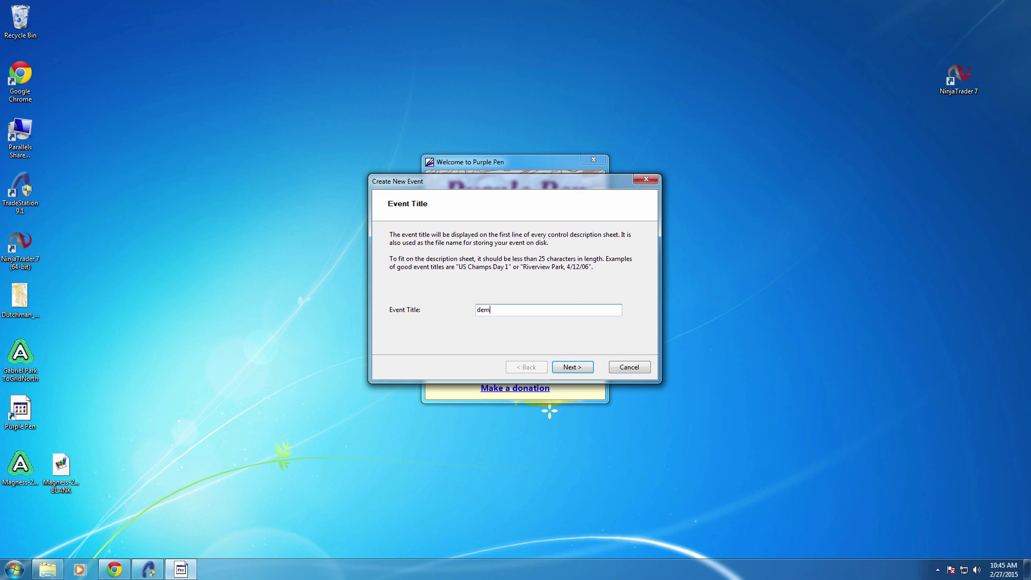
left_click(573, 365)
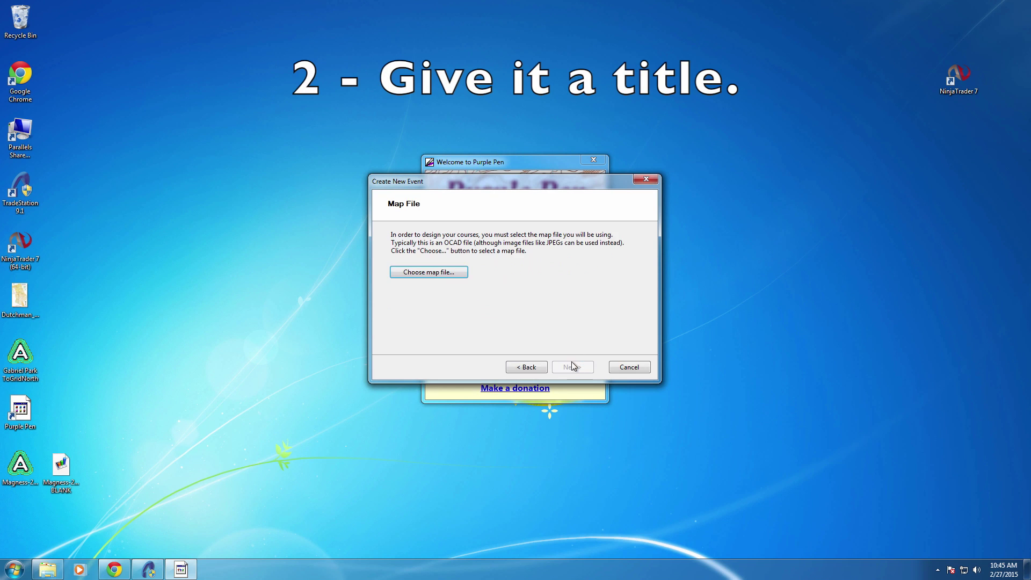
left_click(447, 272)
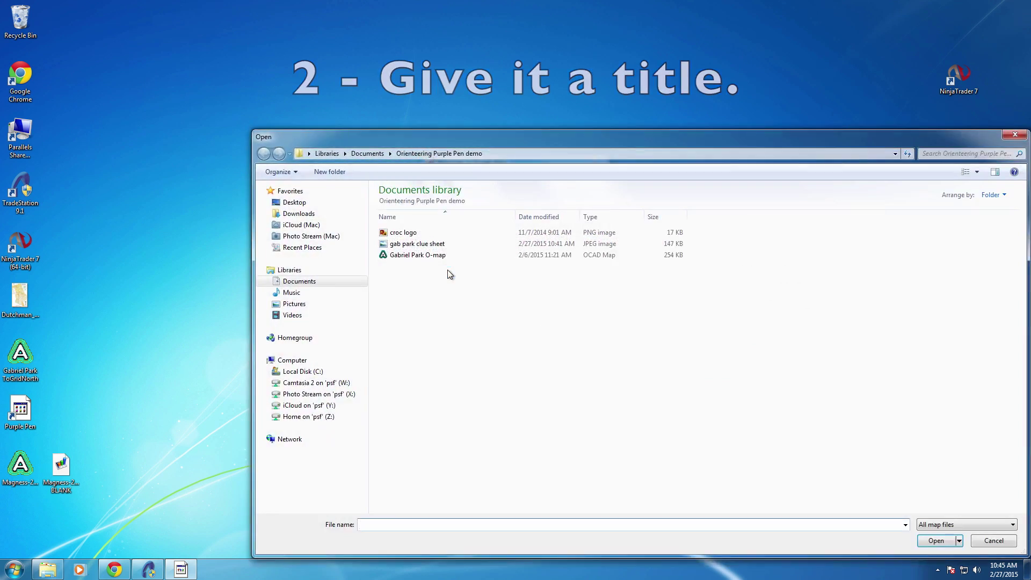
left_click(434, 256)
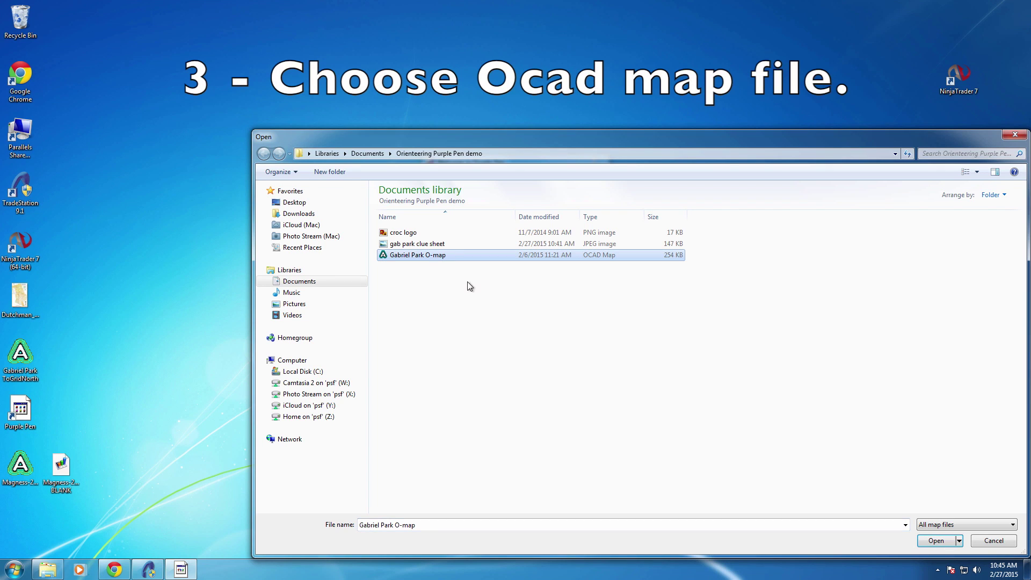
left_click(935, 541)
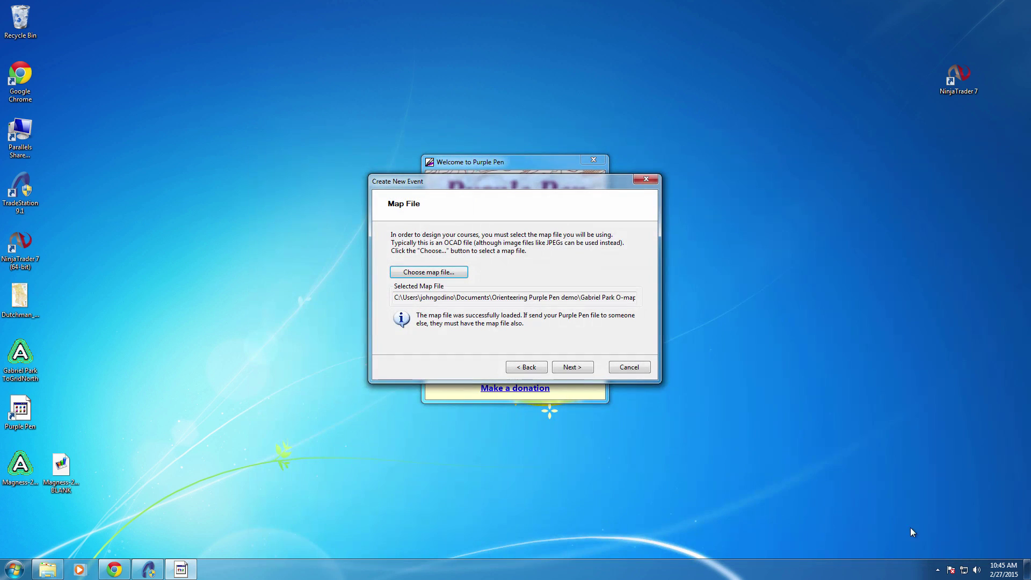
Accept the print scale, keep the event file beside the map, and start control codes at 31
left_click(572, 367)
left_click(572, 367)
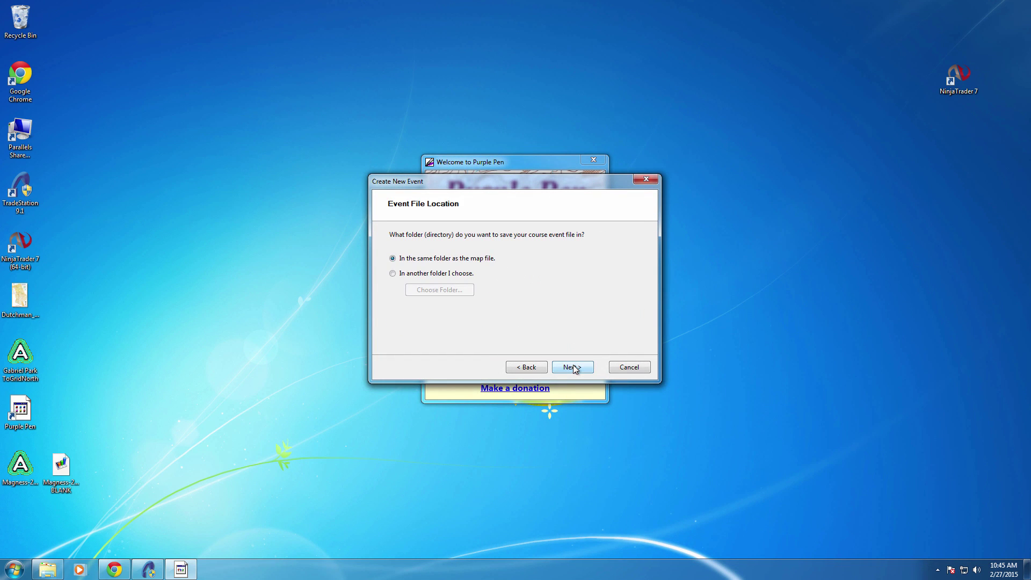
left_click(572, 367)
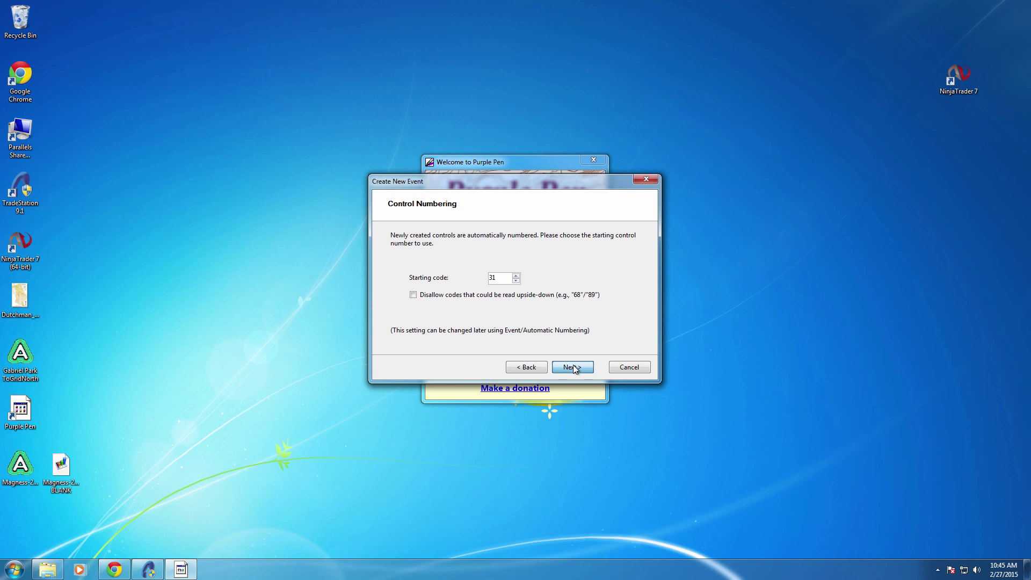
left_click(573, 367)
left_click(573, 367)
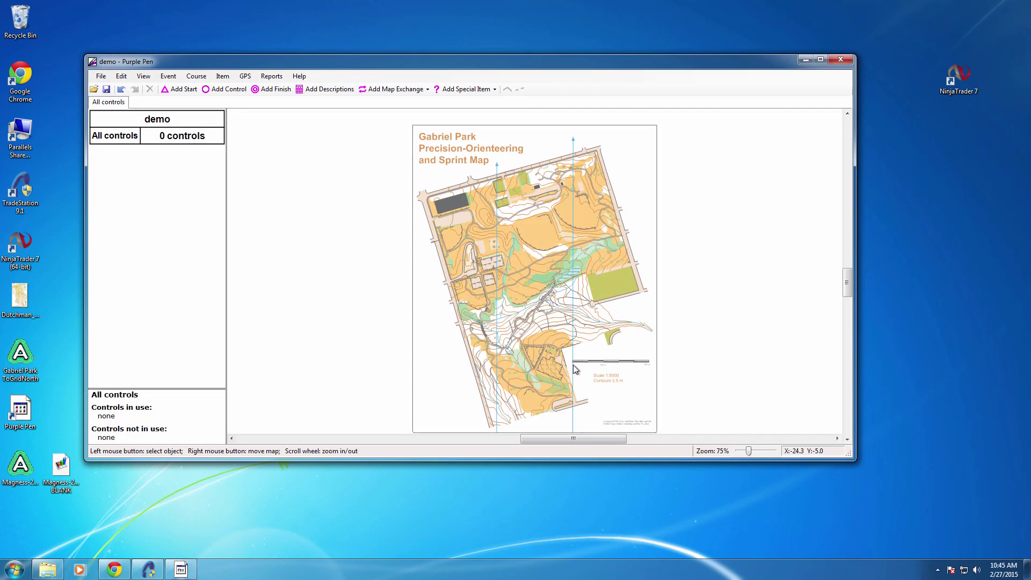
Enlarge the Purple Pen window and zoom the Gabriel Park map to about 171%, showing its upper part
left_click_drag(726, 66, 726, 51)
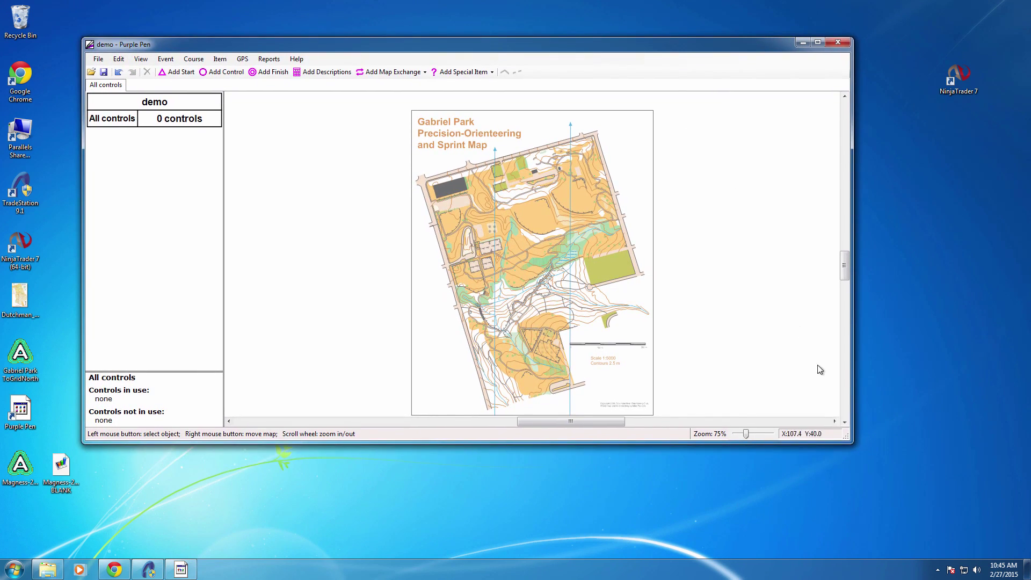
left_click_drag(847, 439, 882, 502)
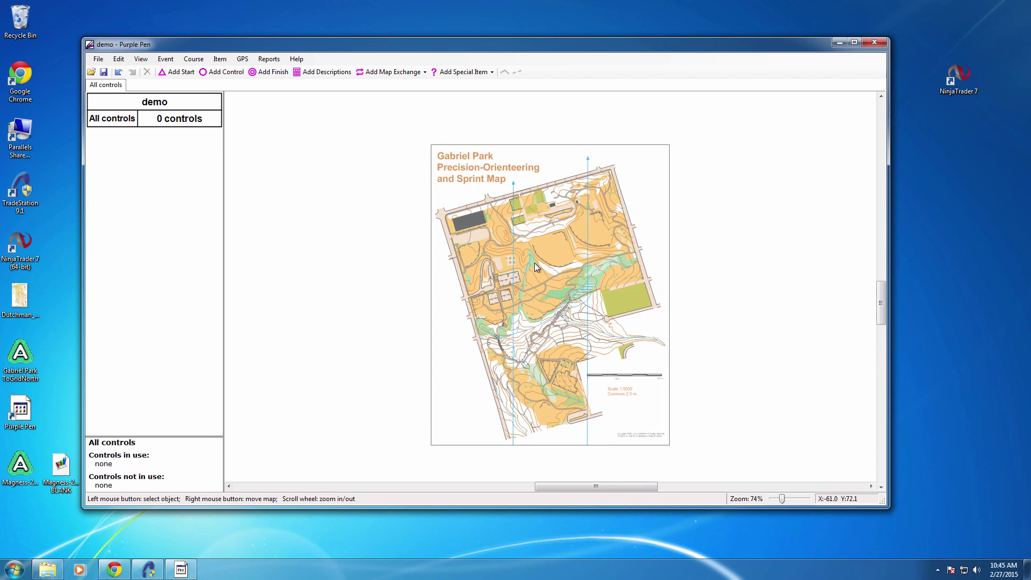
scroll(533, 263, "up", 2)
scroll(534, 262, "up", 4)
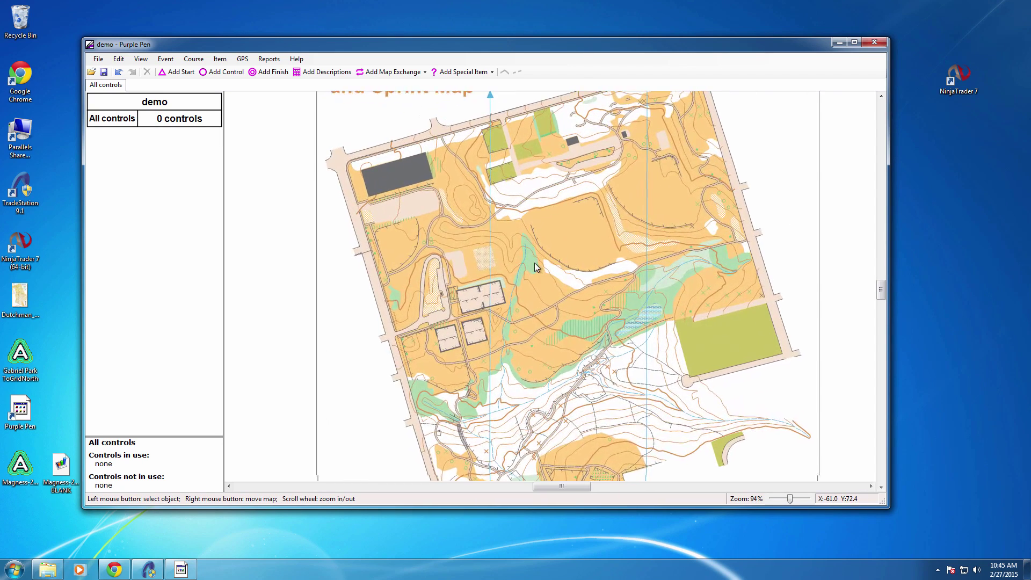
scroll(535, 267, "down", 1)
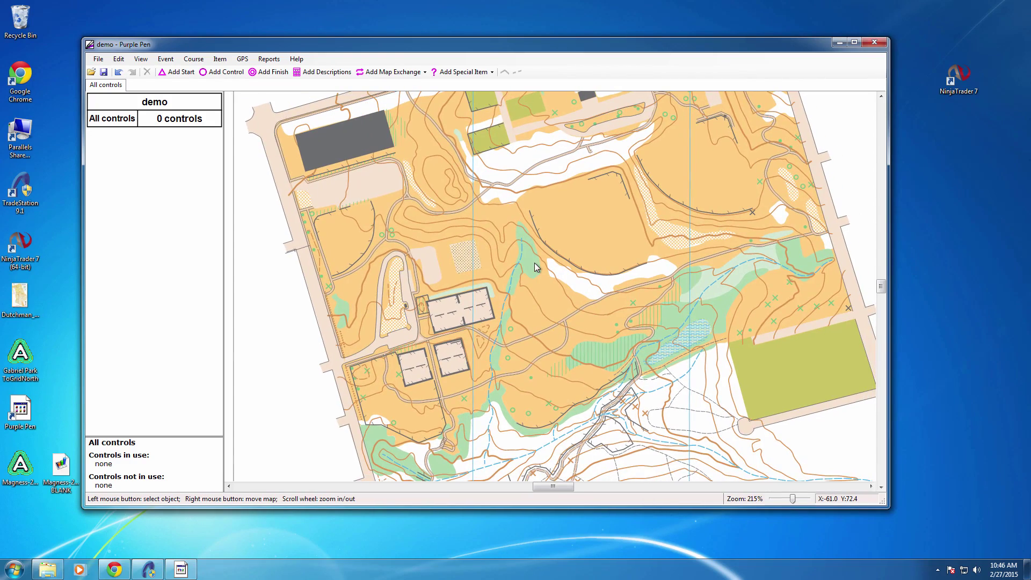
left_click_drag(448, 250, 470, 279)
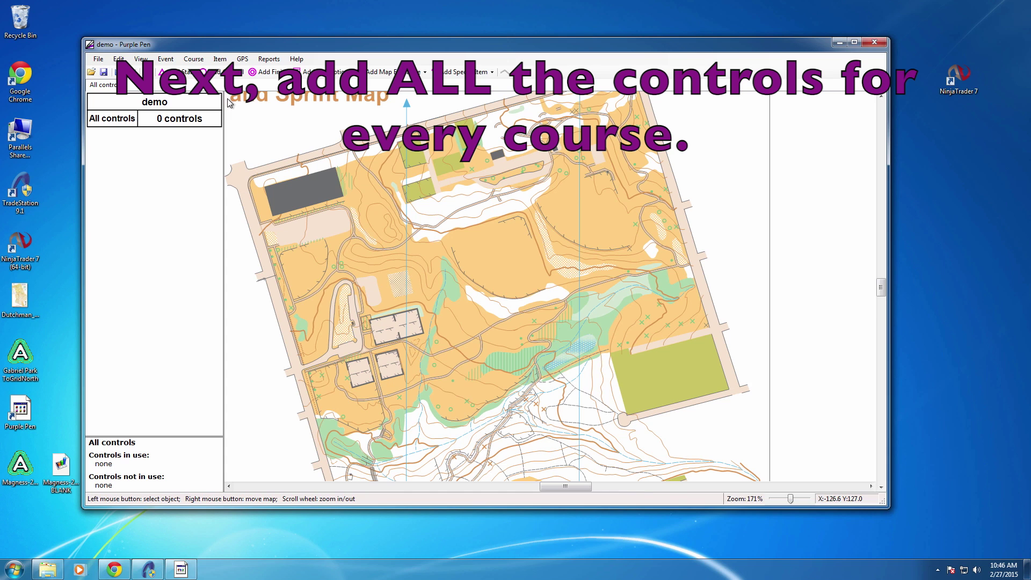
Place the start beside the buildings and control 31 to its north-east, described as a vegetation boundary
left_click(180, 71)
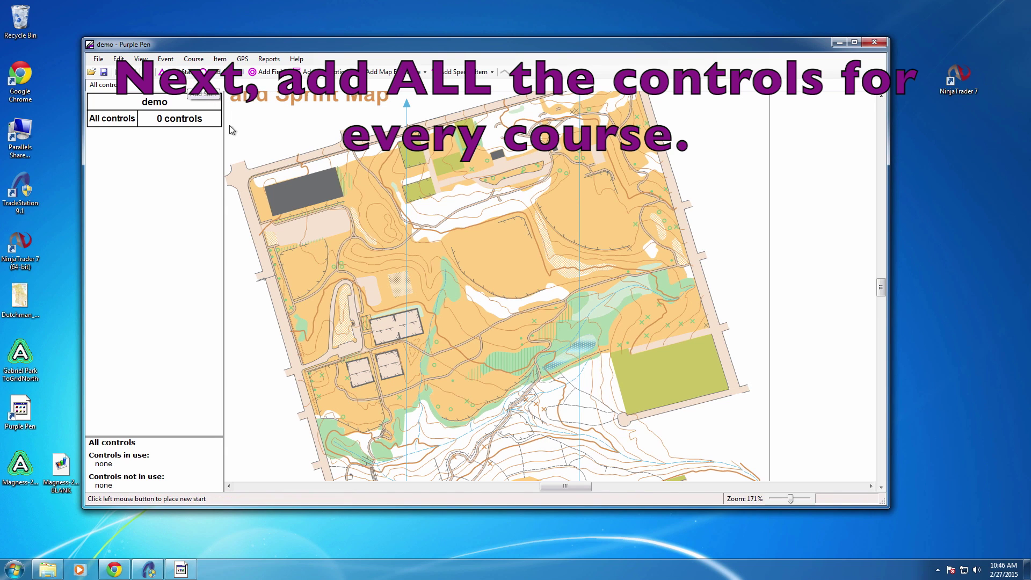
left_click(359, 351)
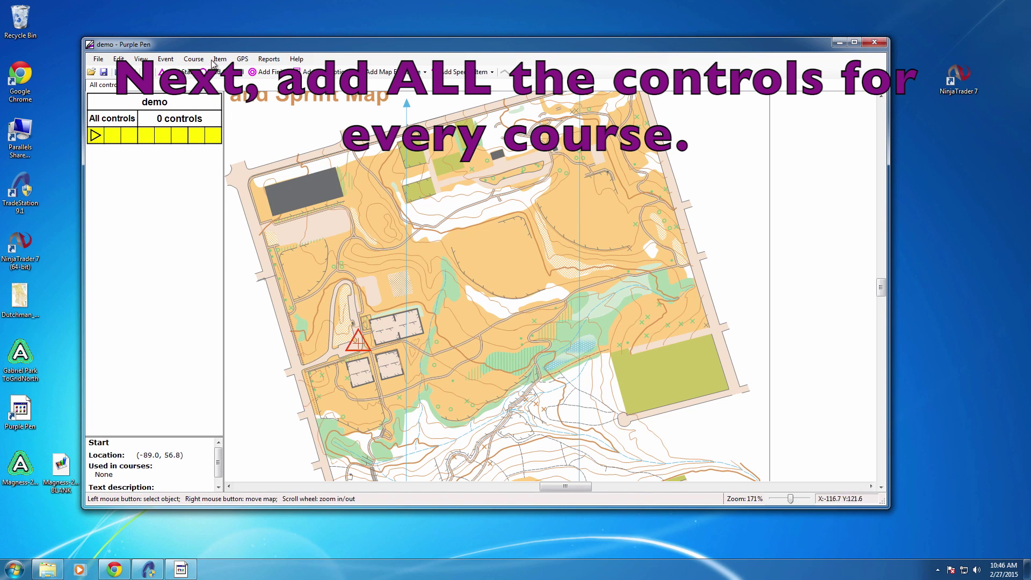
left_click(220, 71)
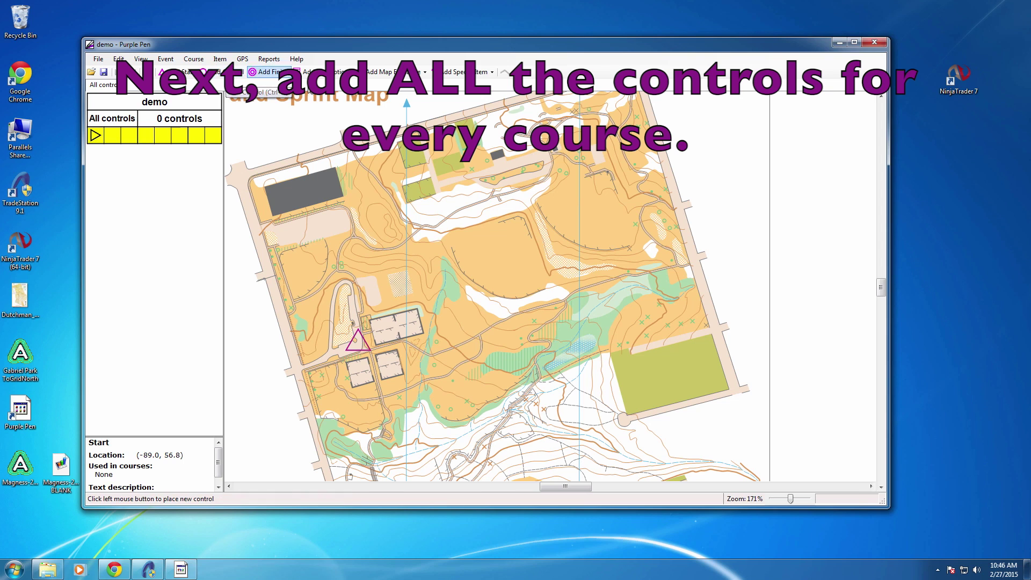
left_click(447, 298)
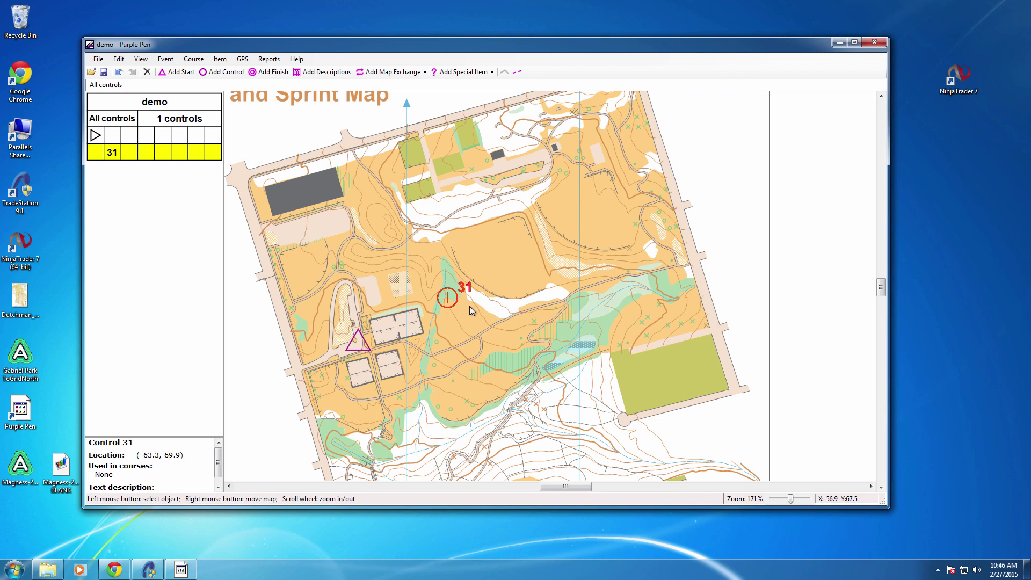
left_click(148, 156)
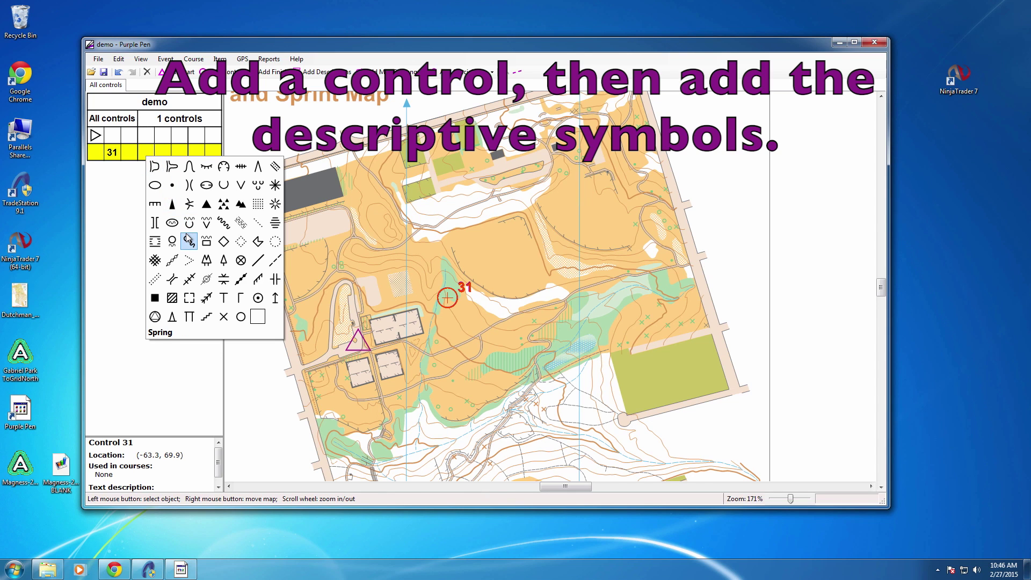
left_click(190, 262)
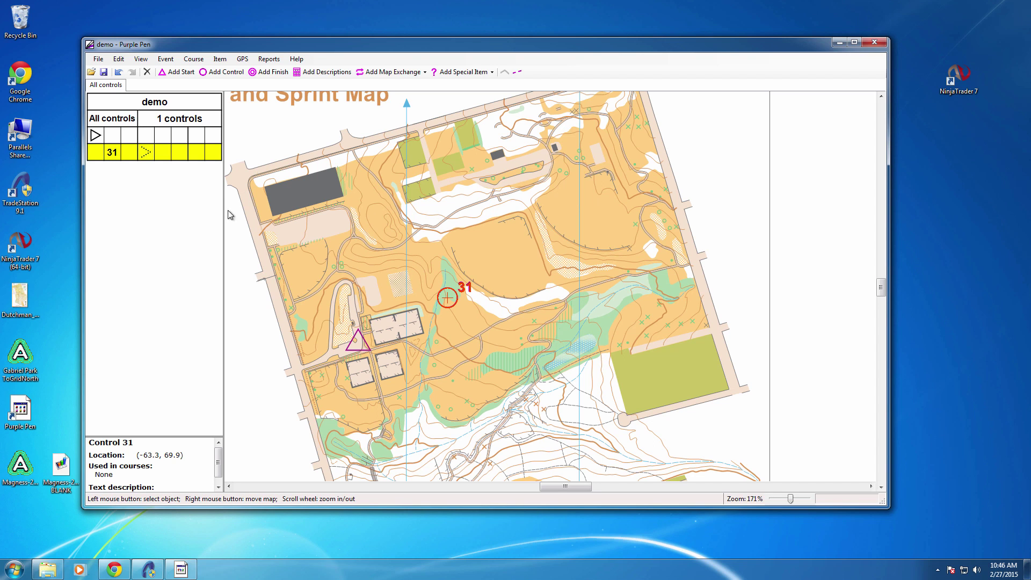
left_click(226, 72)
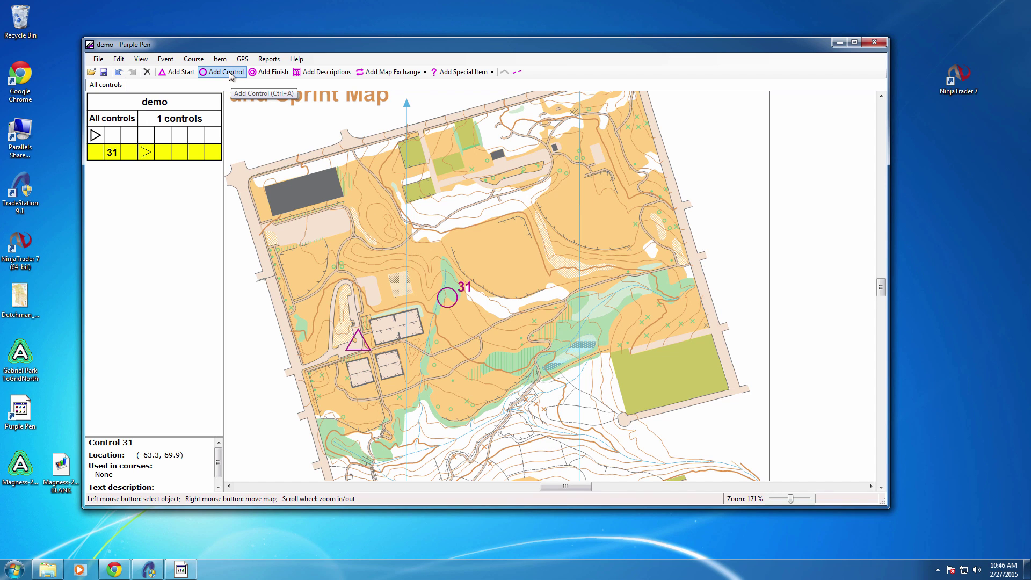
Place control 32 described as a knoll and control 33 as a track/path junction
left_click(391, 233)
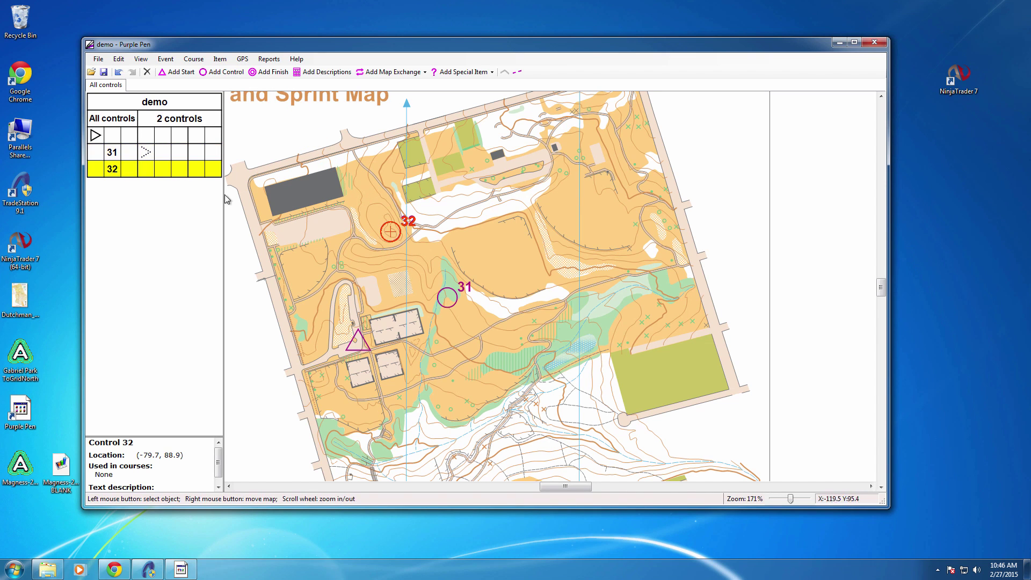
left_click(151, 169)
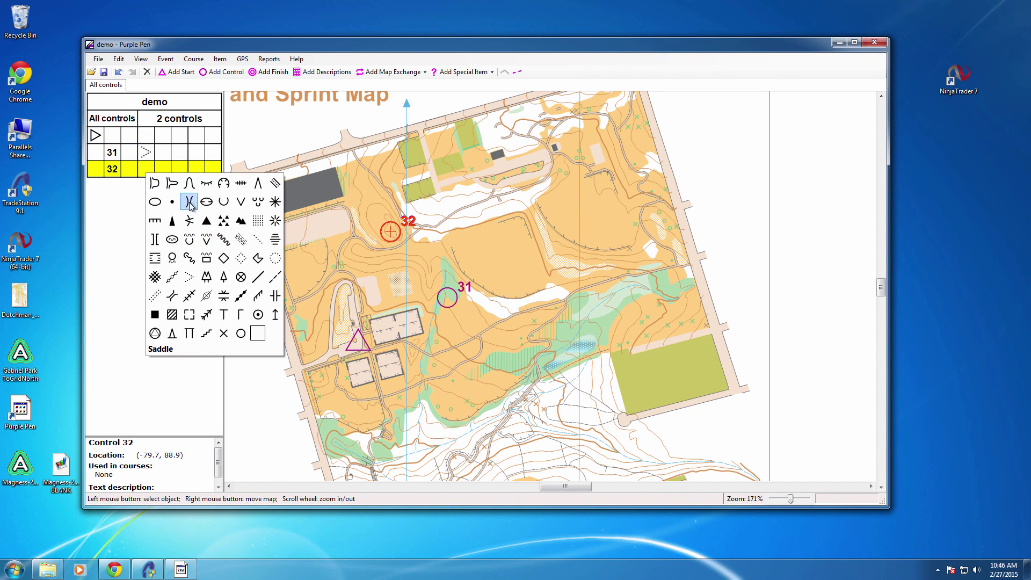
left_click(172, 202)
left_click(222, 72)
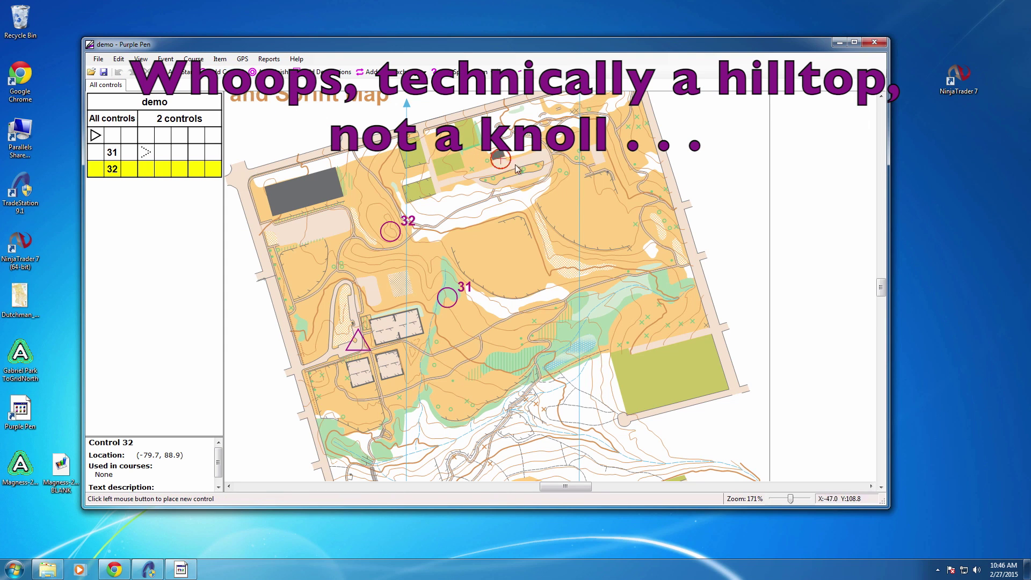
left_click(549, 147)
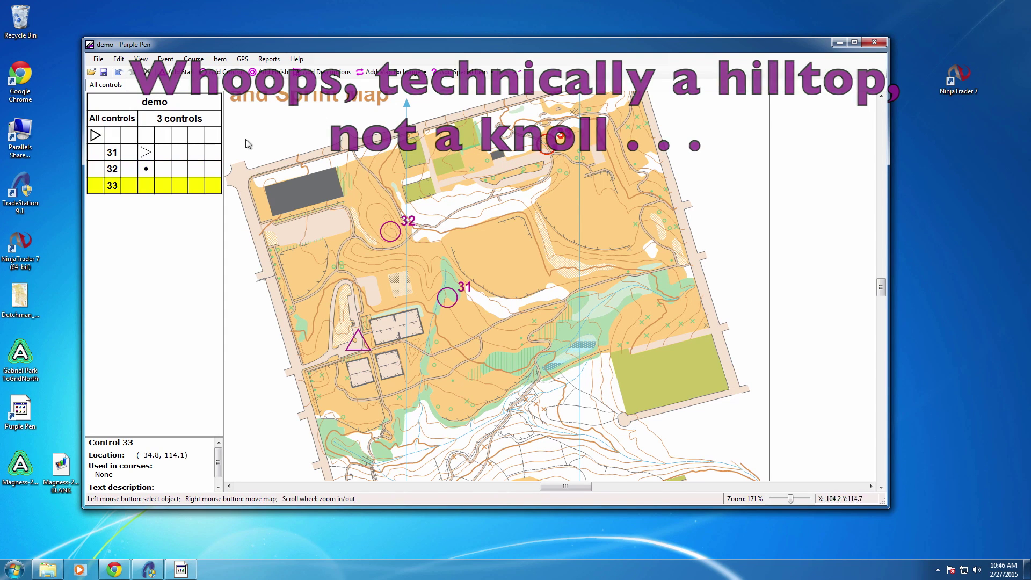
left_click(146, 186)
left_click(274, 294)
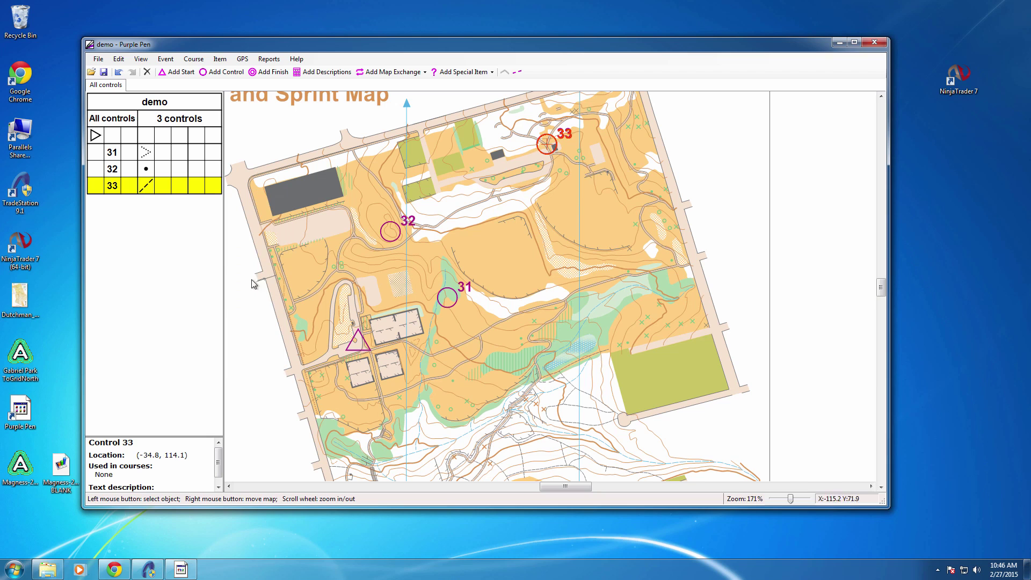
left_click(180, 186)
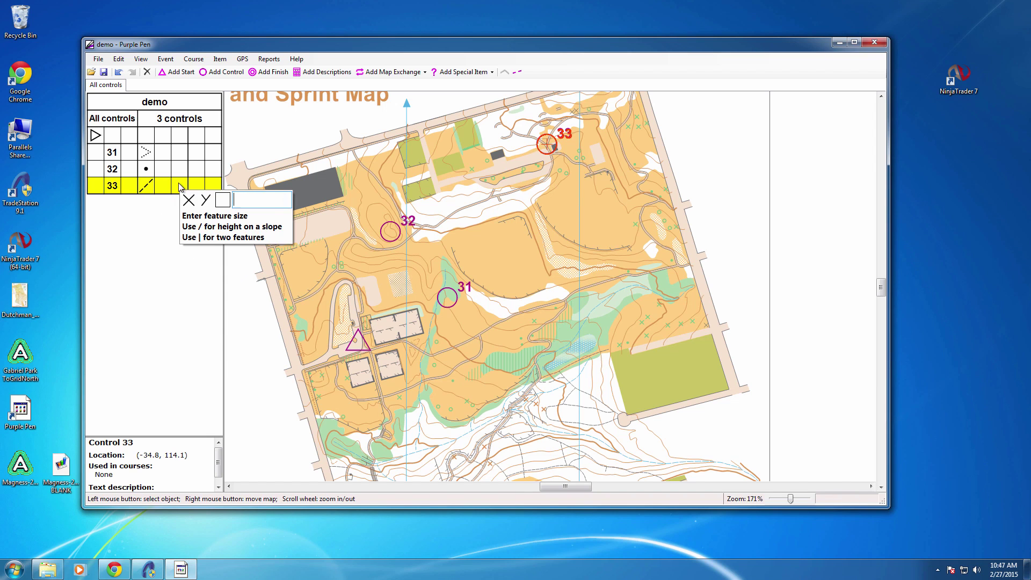
left_click(200, 200)
Add control 34 in the north-east, described as a track/path bend
left_click(231, 76)
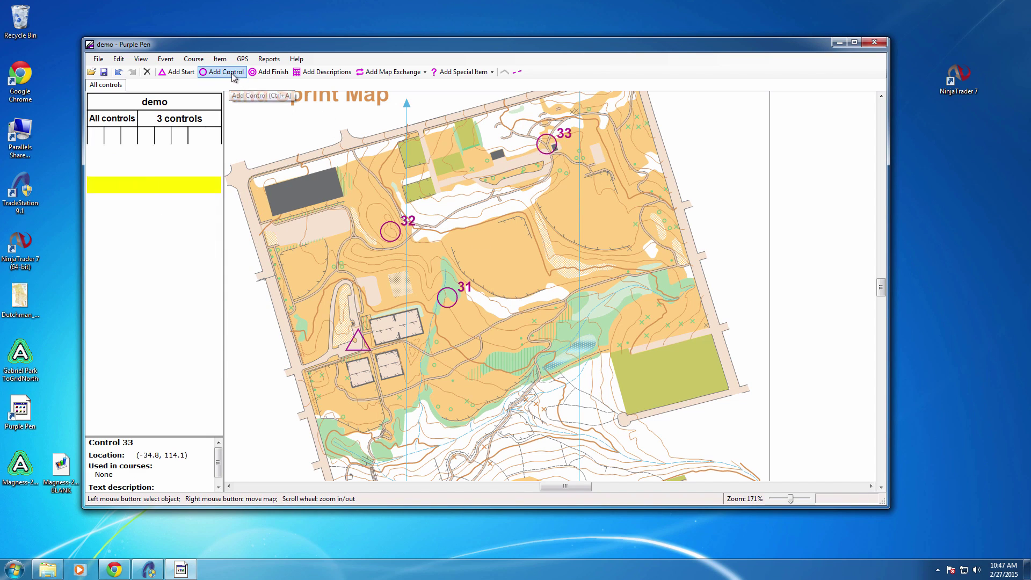
left_click(652, 177)
left_click(146, 202)
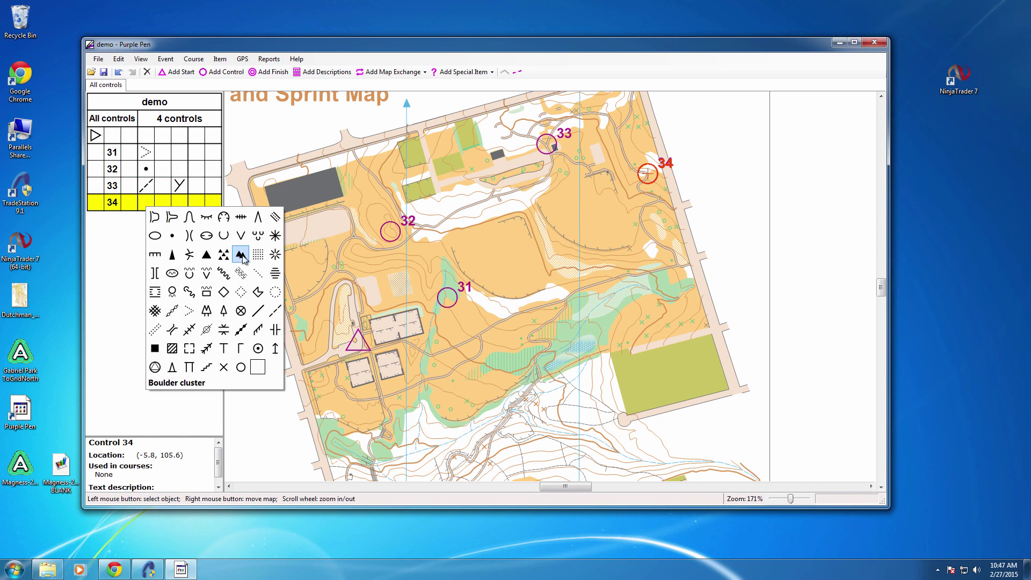
left_click(275, 310)
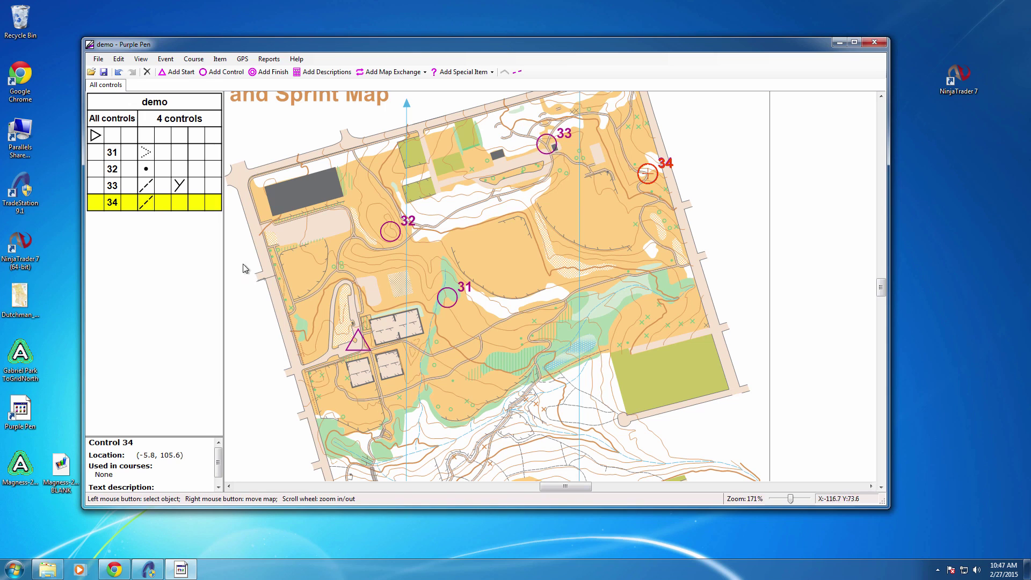
left_click(198, 203)
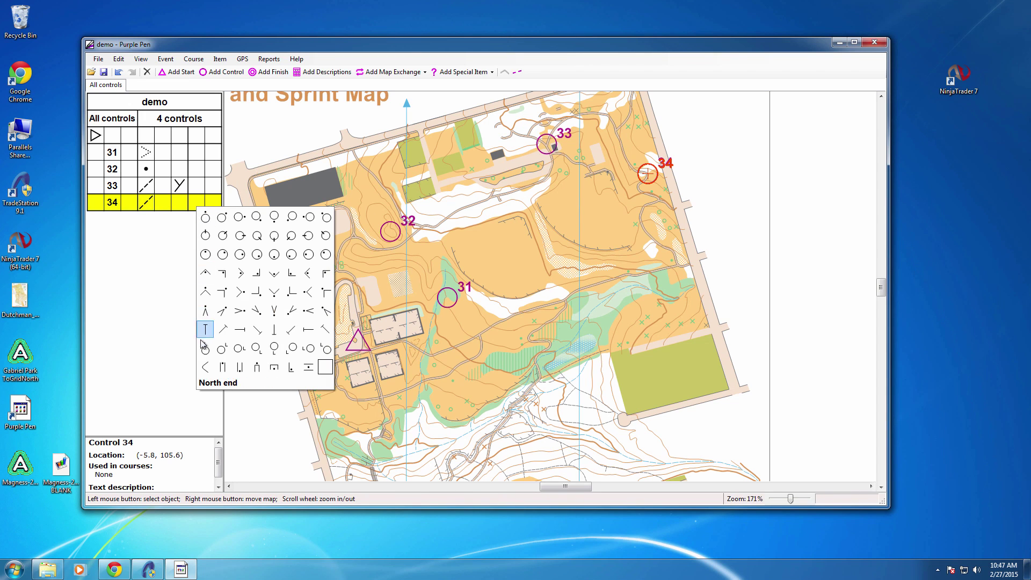
left_click(206, 369)
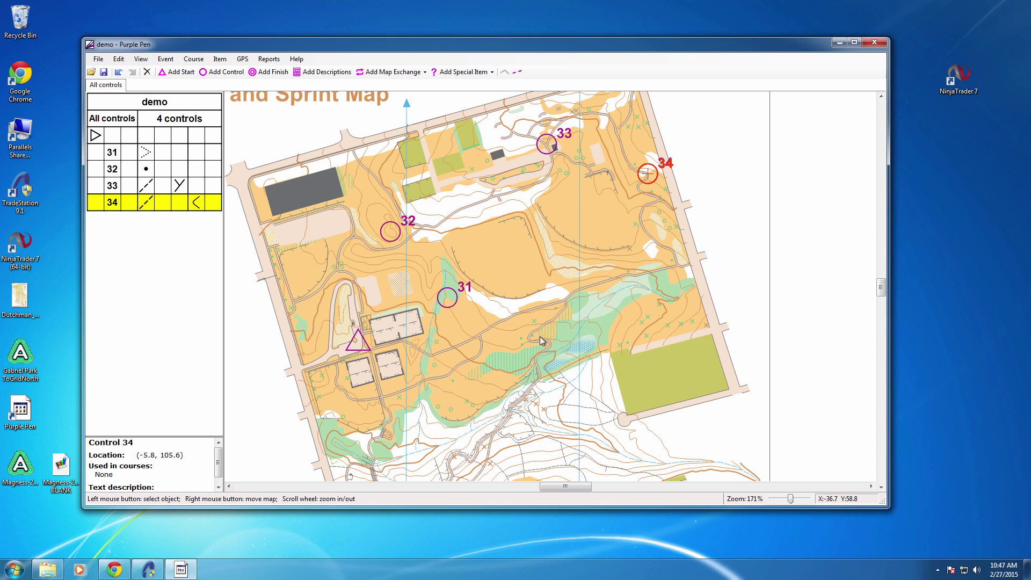
left_click_drag(540, 336, 485, 126)
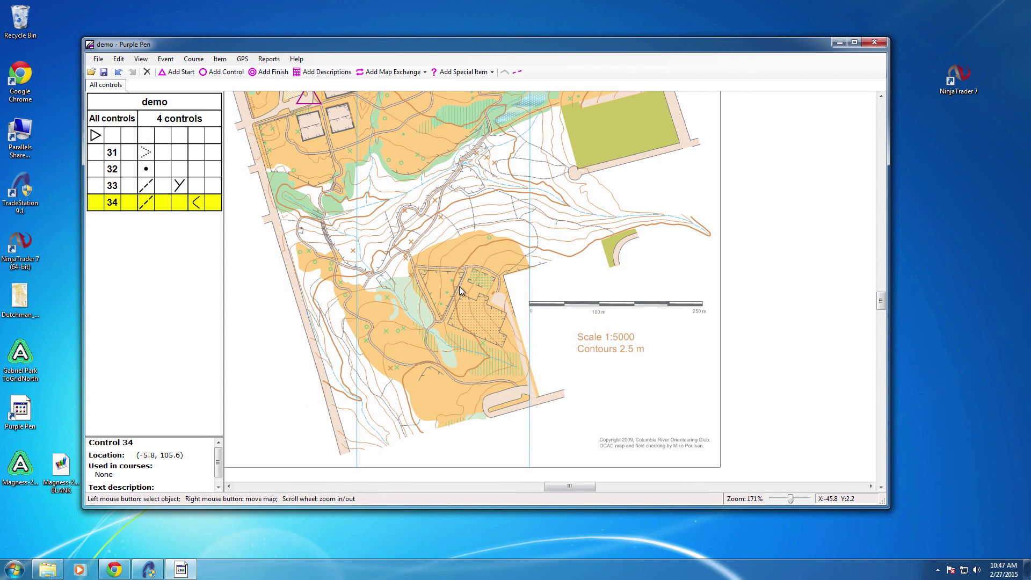
scroll(454, 289, "up", 3)
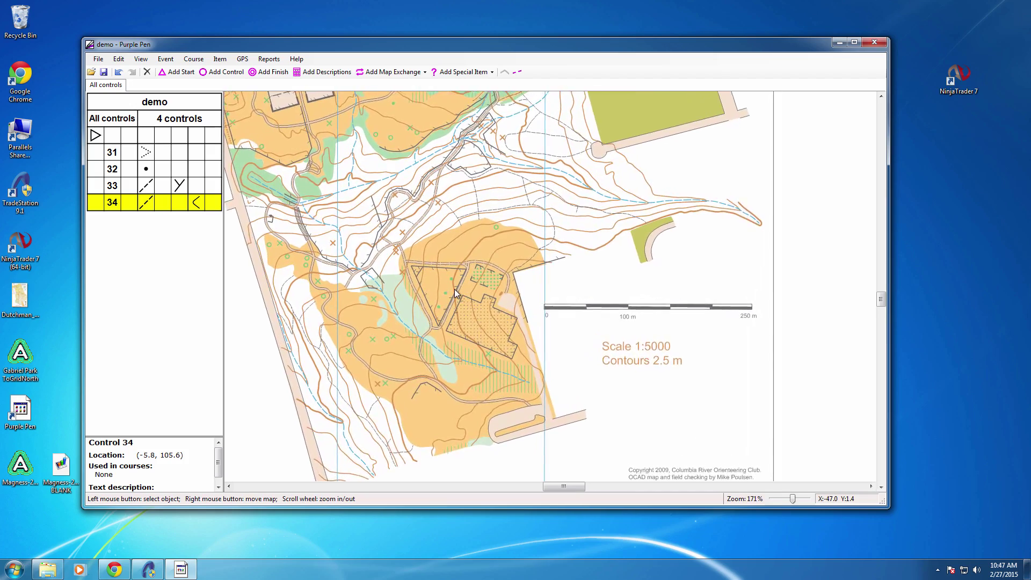
scroll(454, 289, "up", 2)
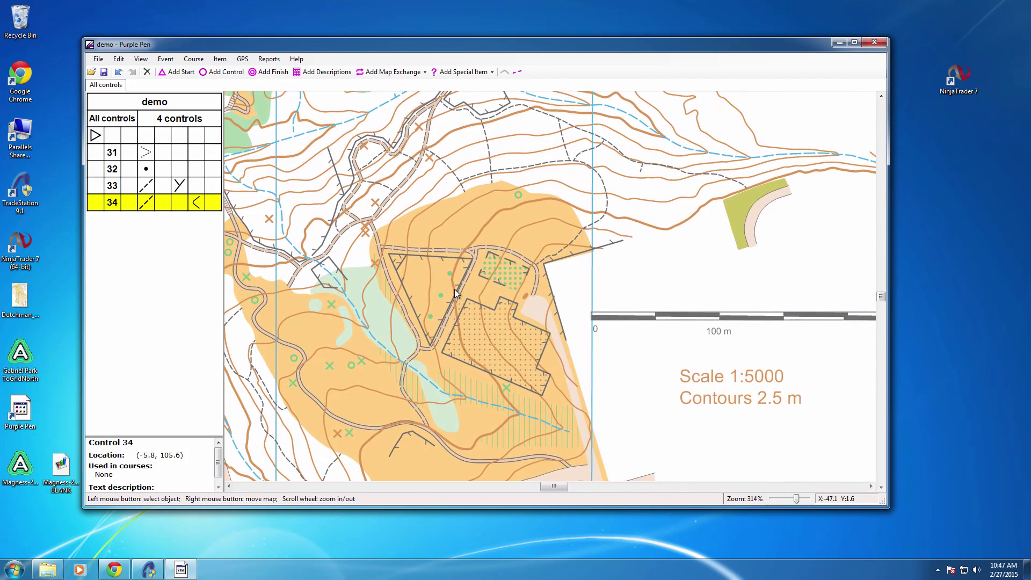
Place control 35 near the southern enclosure, described as a track/path junction
left_click(223, 72)
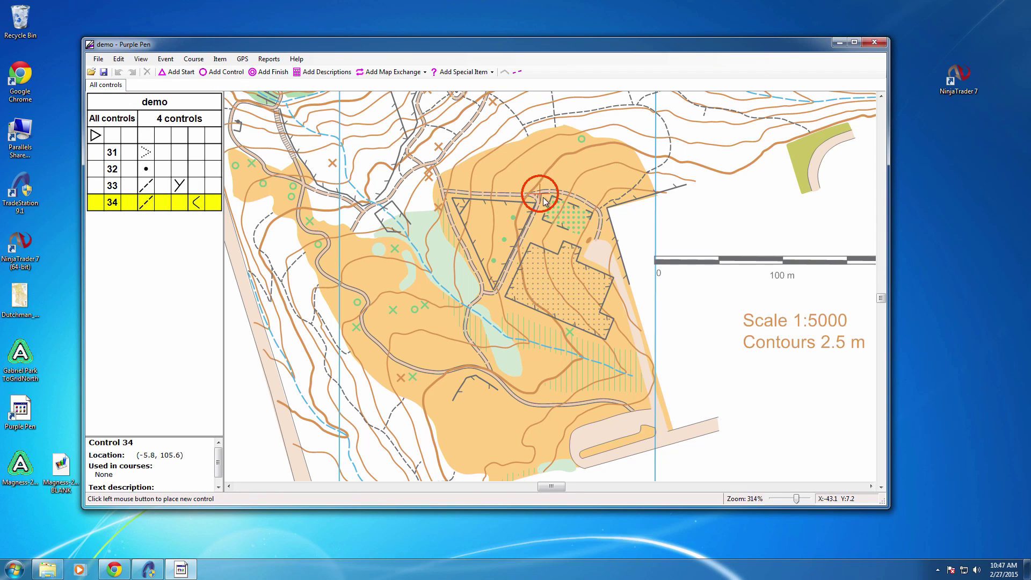
left_click(543, 197)
left_click(143, 221)
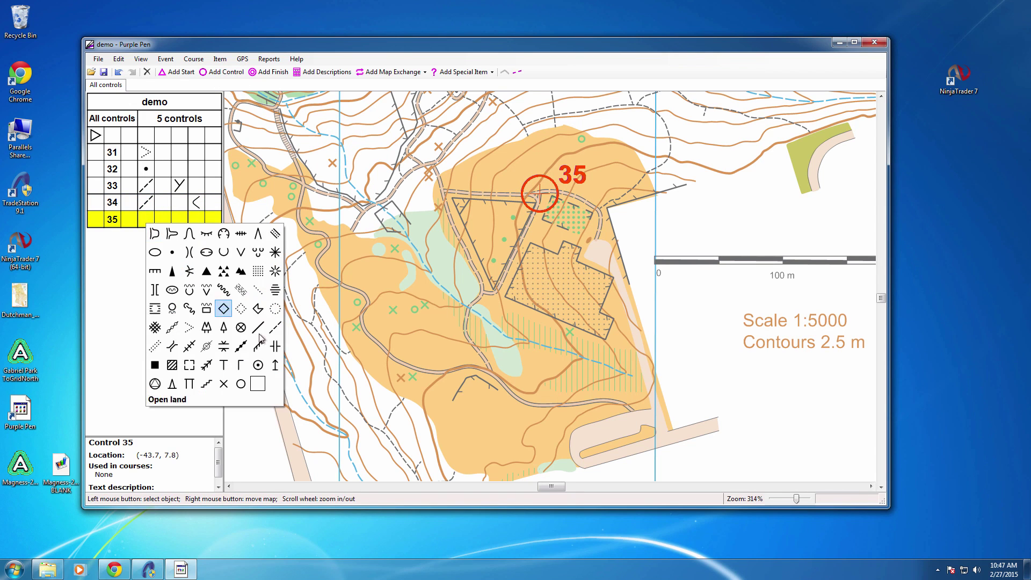
left_click(276, 329)
left_click(180, 220)
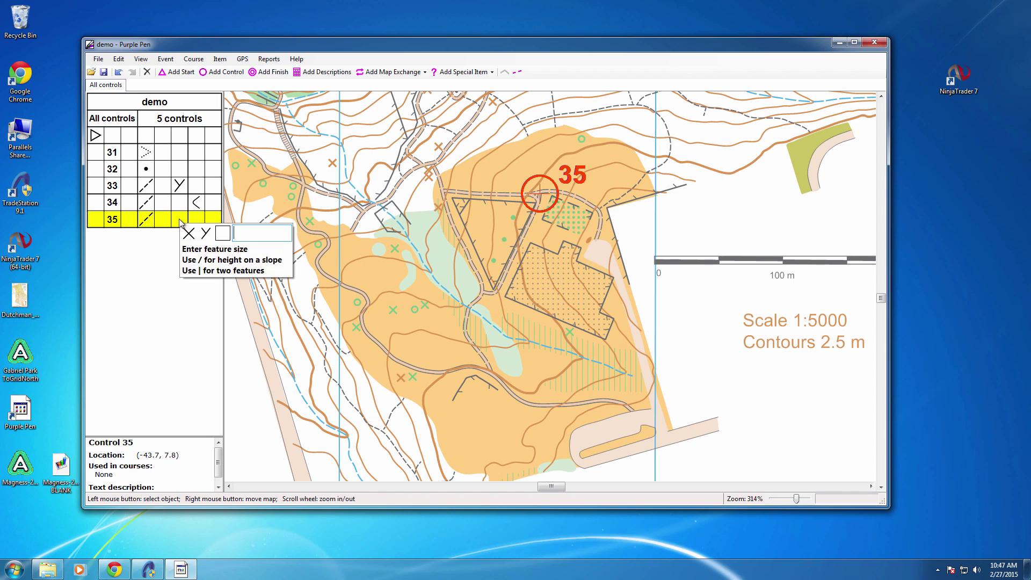
left_click(205, 236)
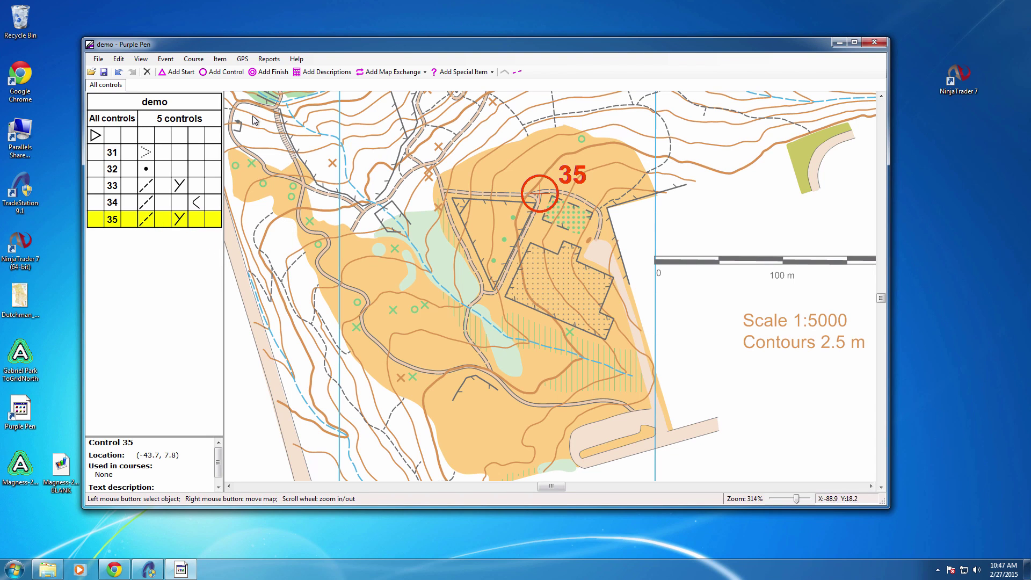
Place control 36 in the south, described as a fence's south-west end
left_click(224, 72)
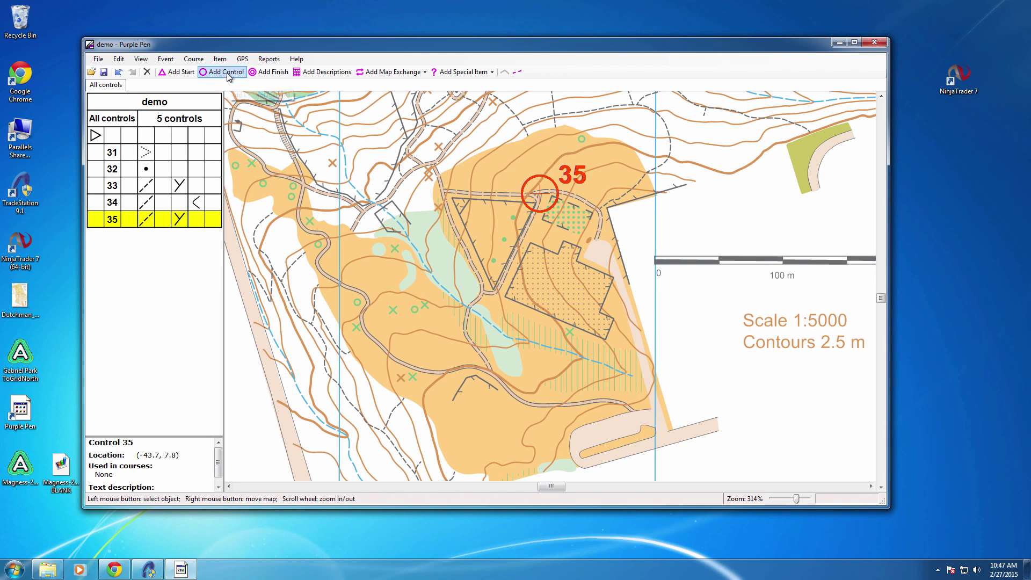
left_click(456, 403)
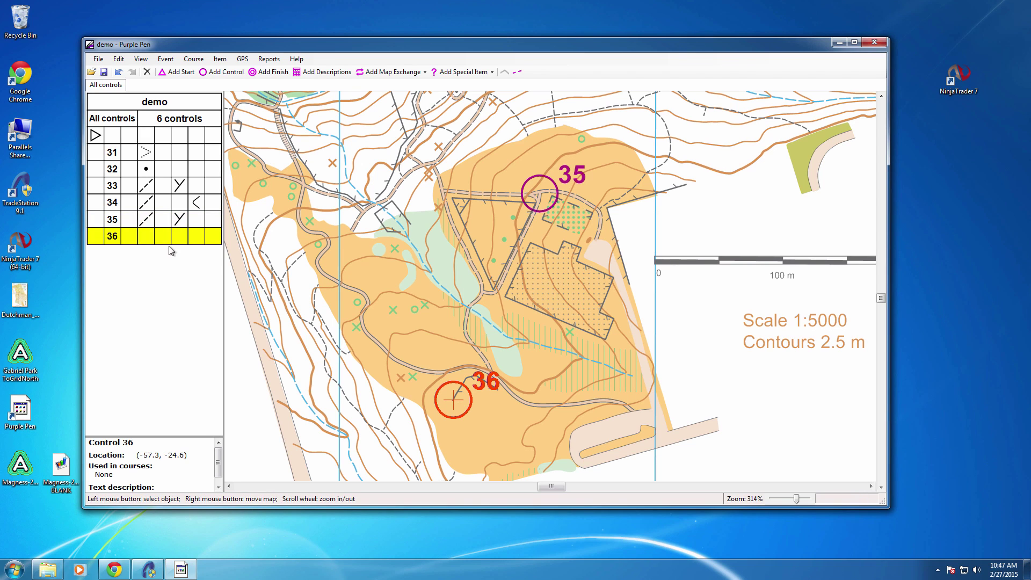
left_click(154, 241)
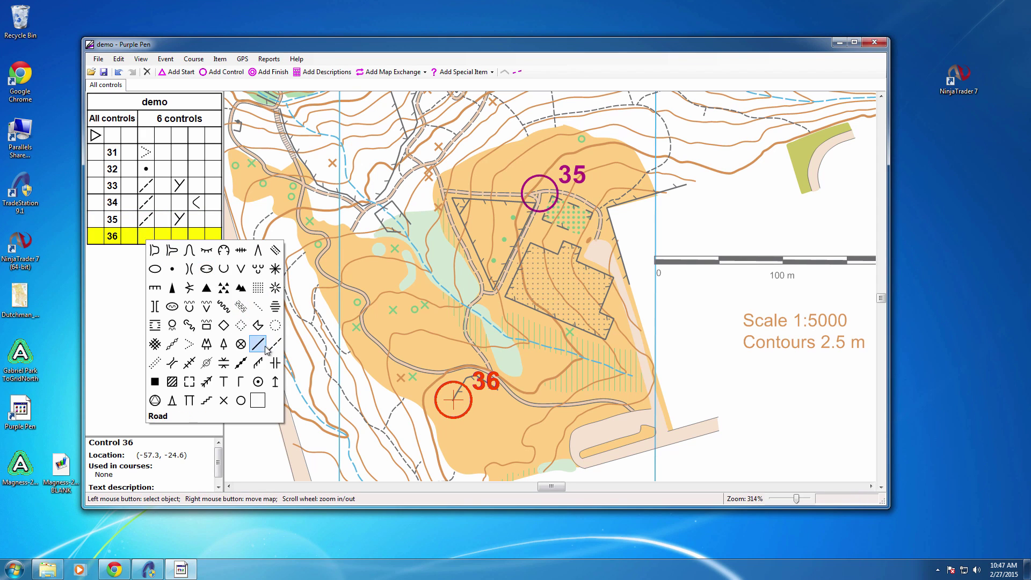
left_click(259, 365)
left_click(194, 233)
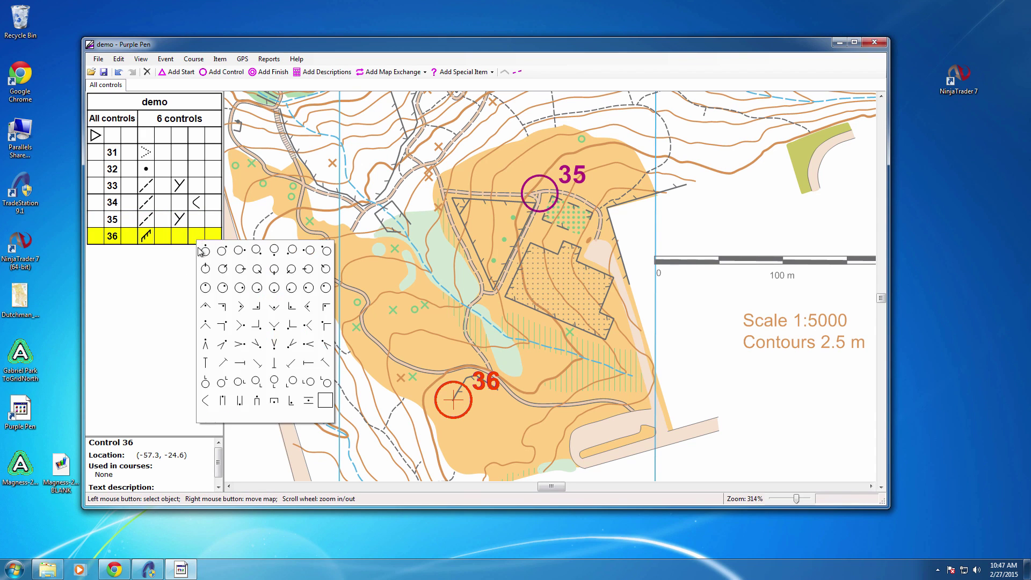
left_click(290, 365)
scroll(452, 226, "down", 2)
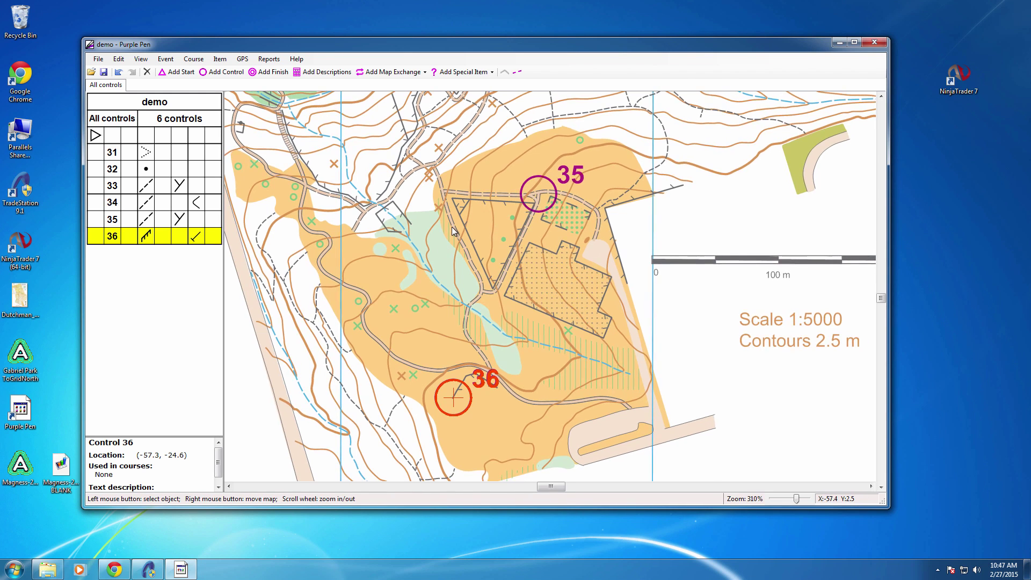
Add a course named 'short' through Course > Add Course
scroll(452, 226, "down", 5)
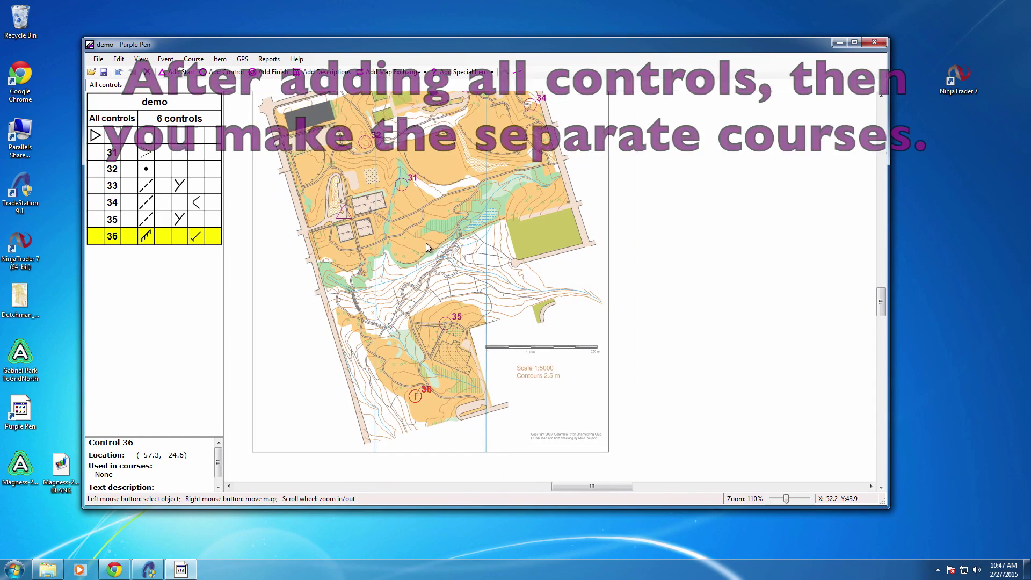
left_click_drag(426, 242, 437, 299)
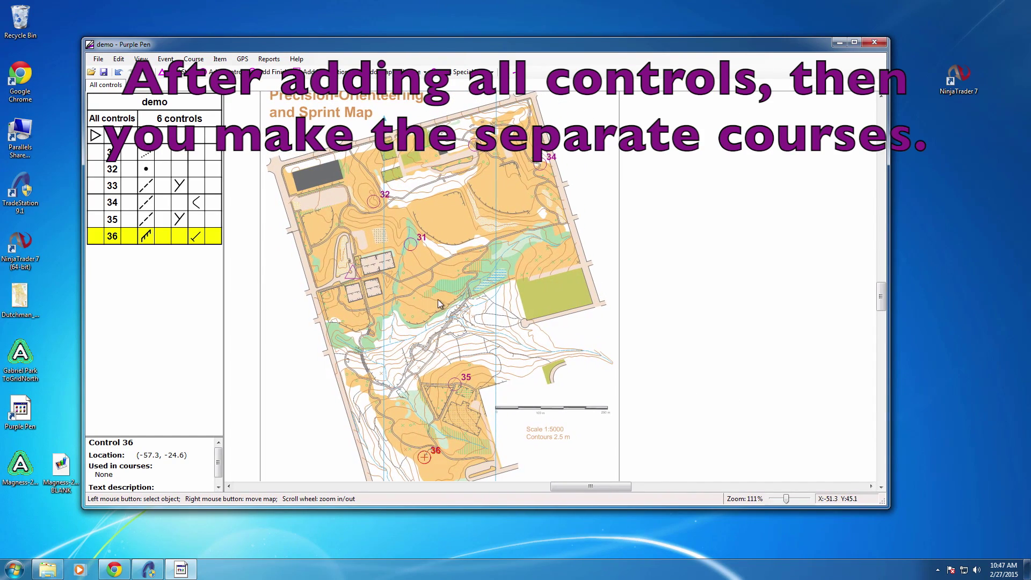
left_click(194, 60)
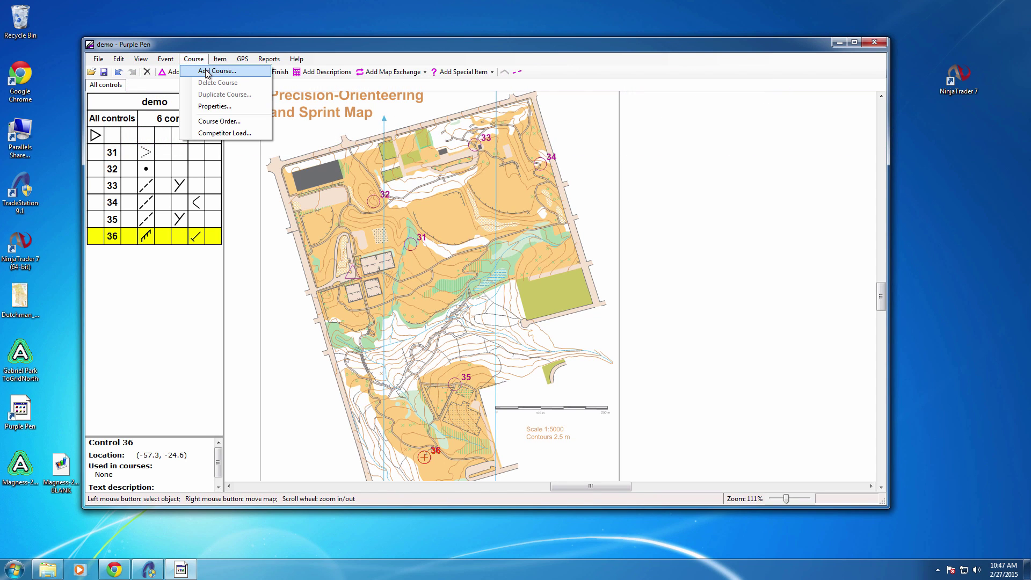
left_click(206, 72)
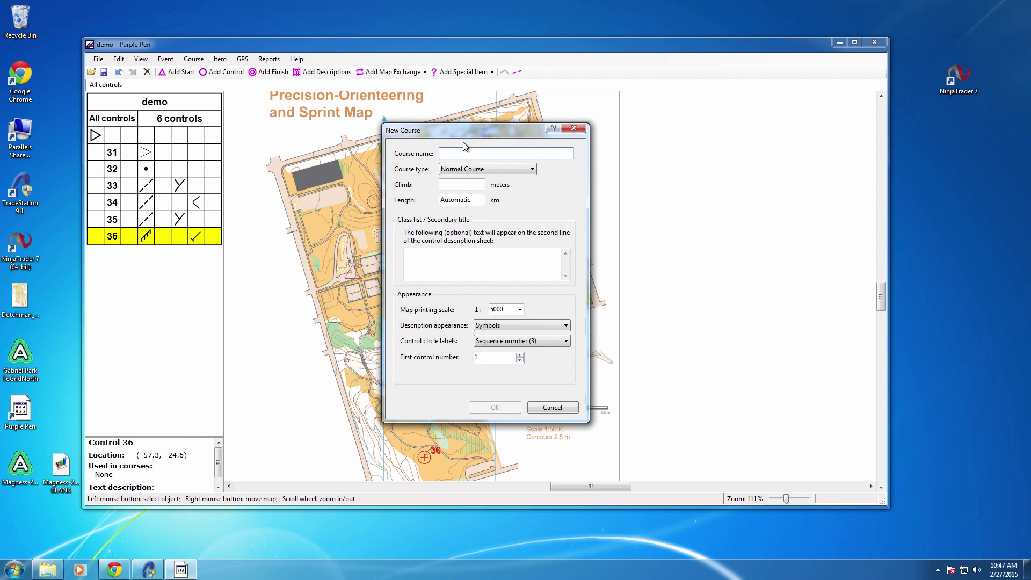
type("short")
left_click(497, 407)
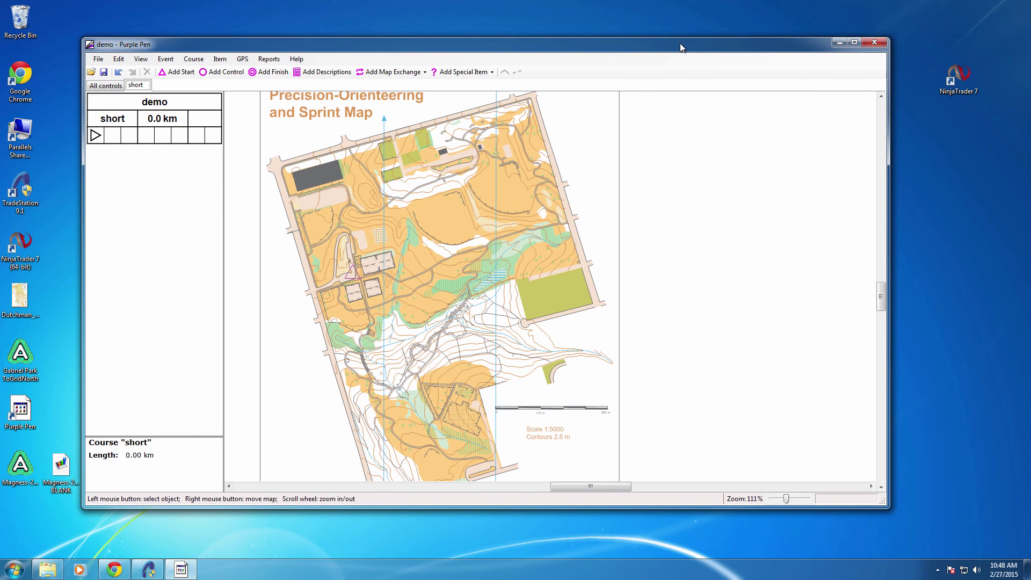
left_click_drag(680, 48, 705, 58)
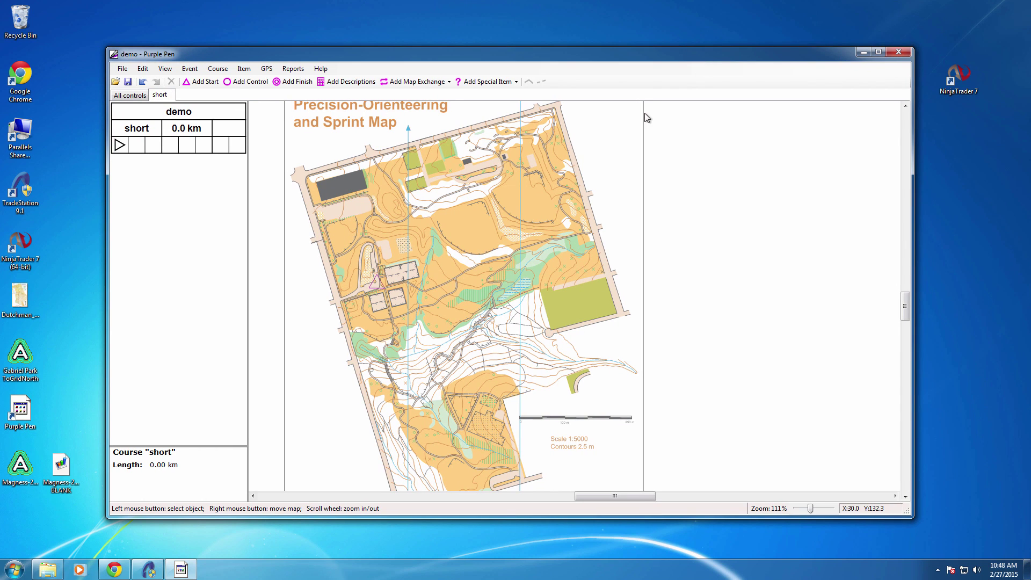
Check All Controls, then return to the short course, ready to add its controls
scroll(419, 247, "up", 1)
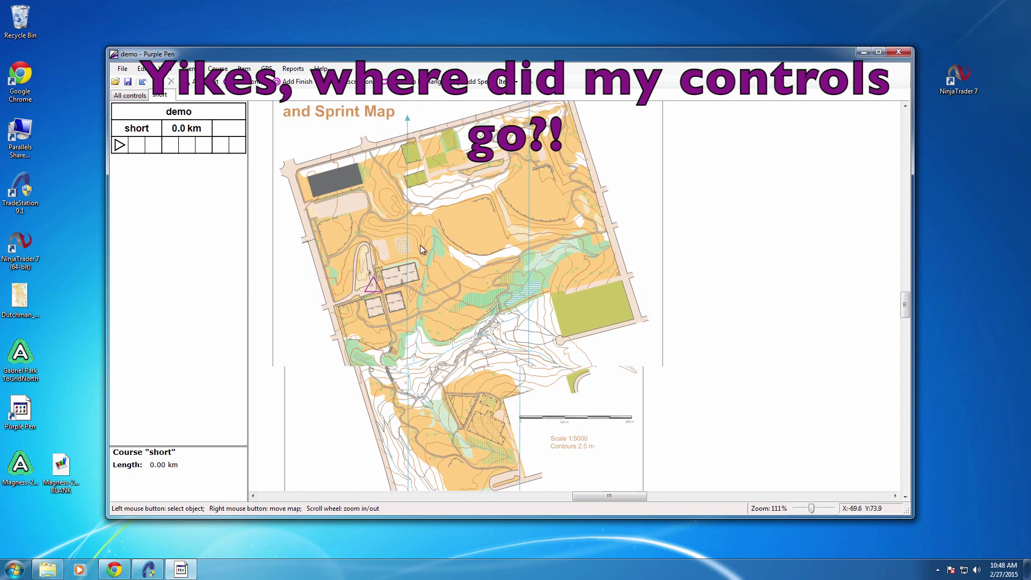
scroll(420, 245, "up", 1)
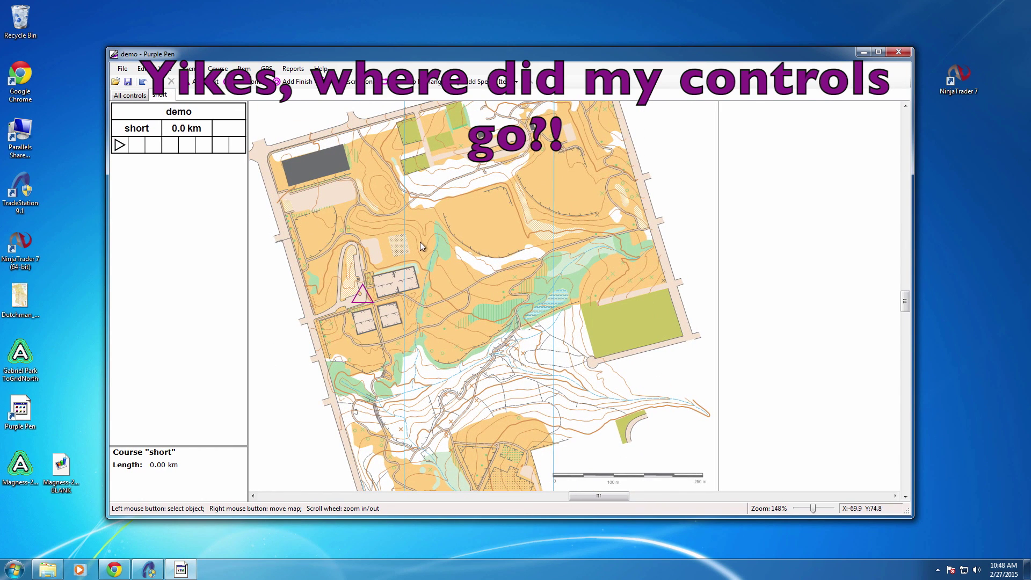
left_click(134, 95)
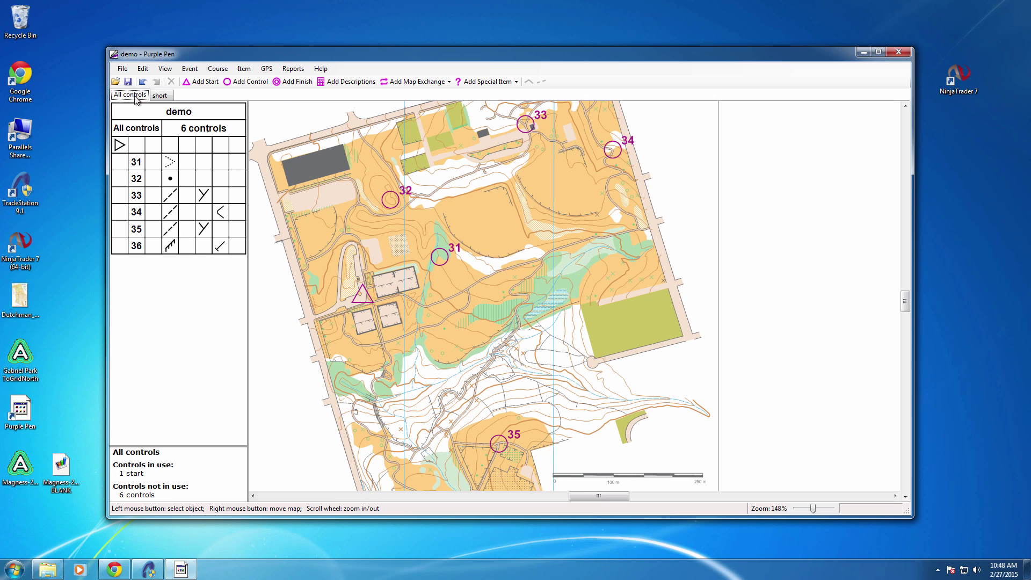
left_click(163, 97)
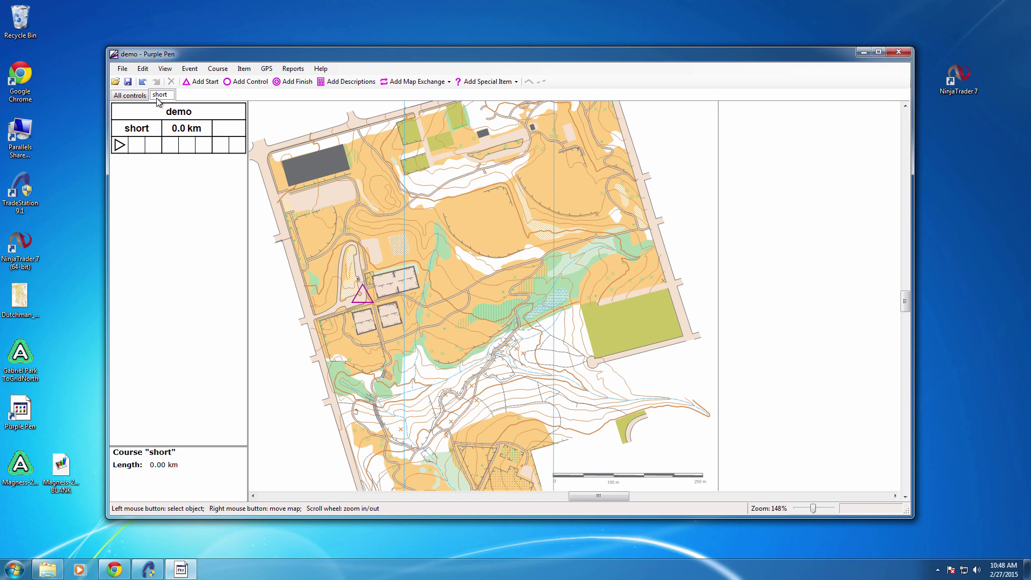
left_click(254, 85)
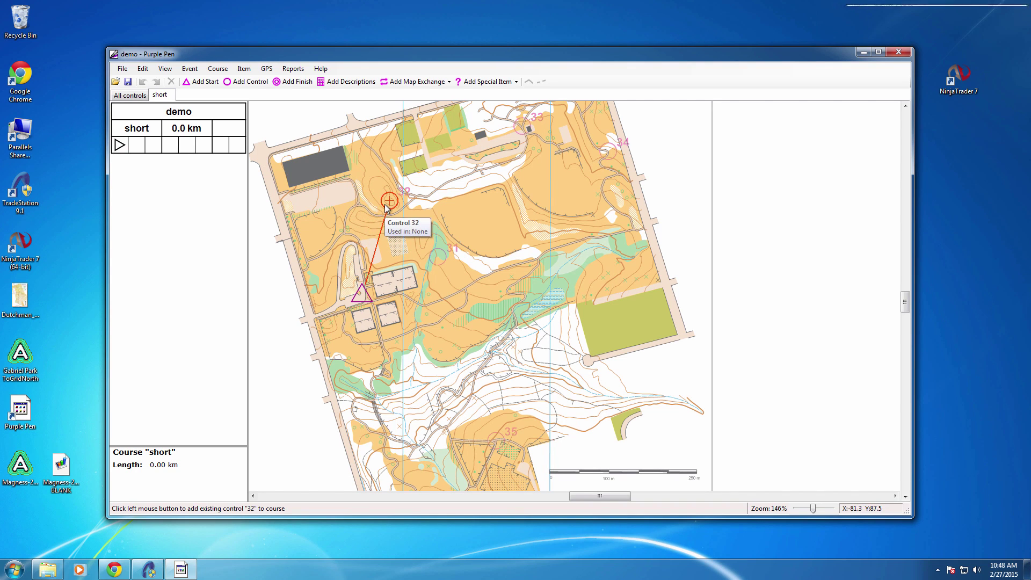
Add controls 32, 33, 34 and 31 in order, then place the finish next to the start
left_click(384, 204)
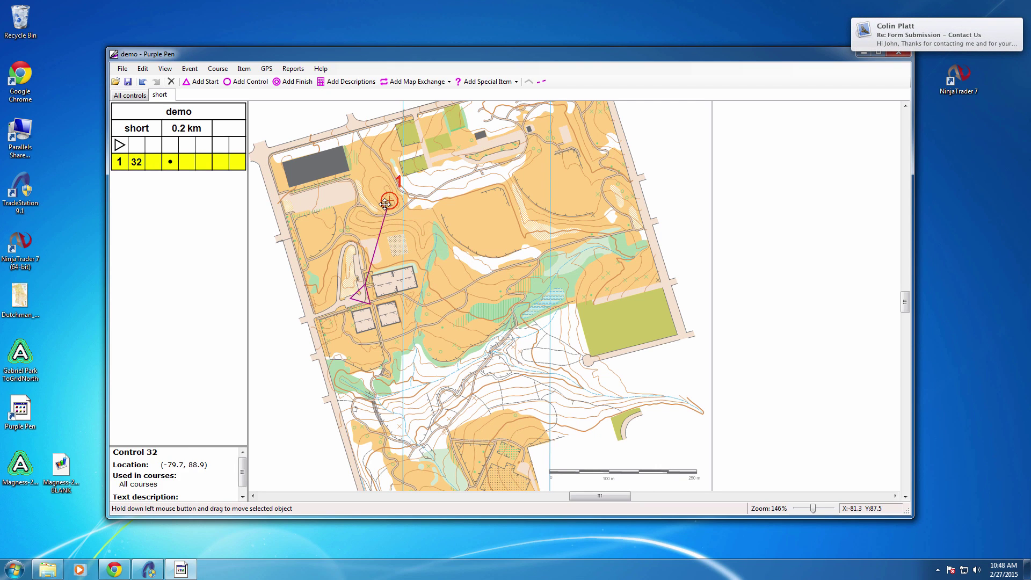
left_click(242, 84)
left_click(520, 133)
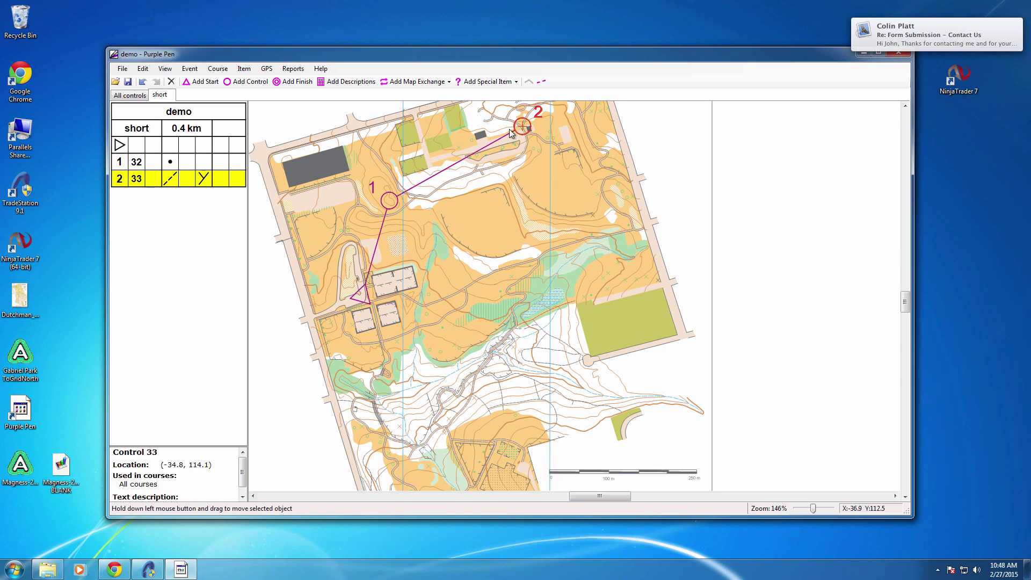
left_click(247, 82)
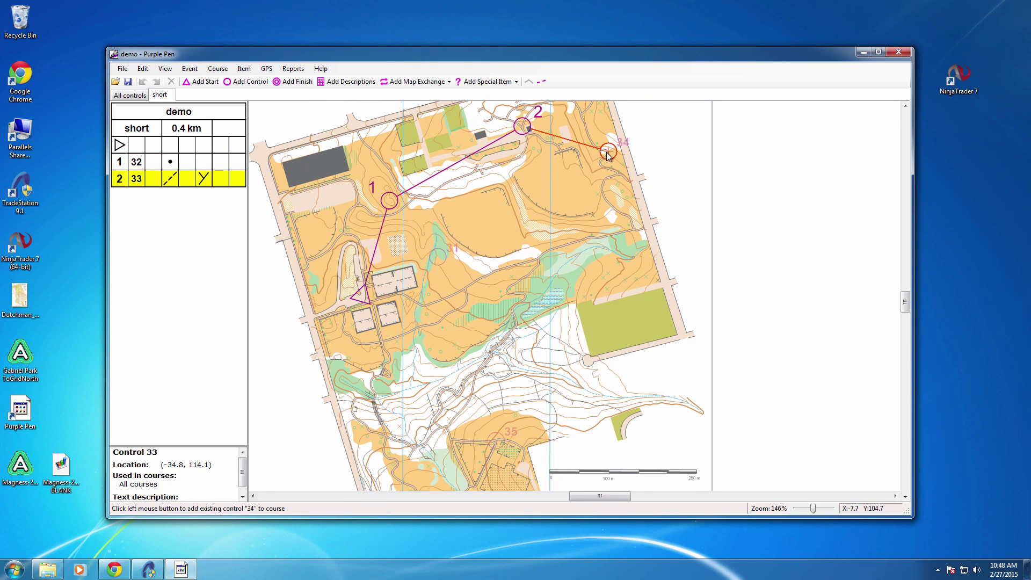
left_click(607, 151)
left_click(259, 84)
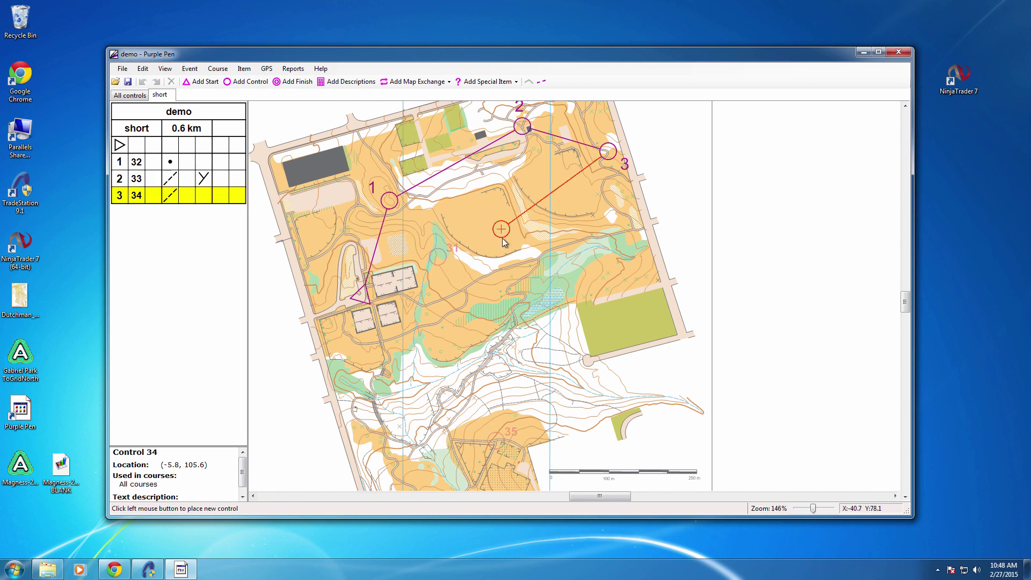
left_click(438, 257)
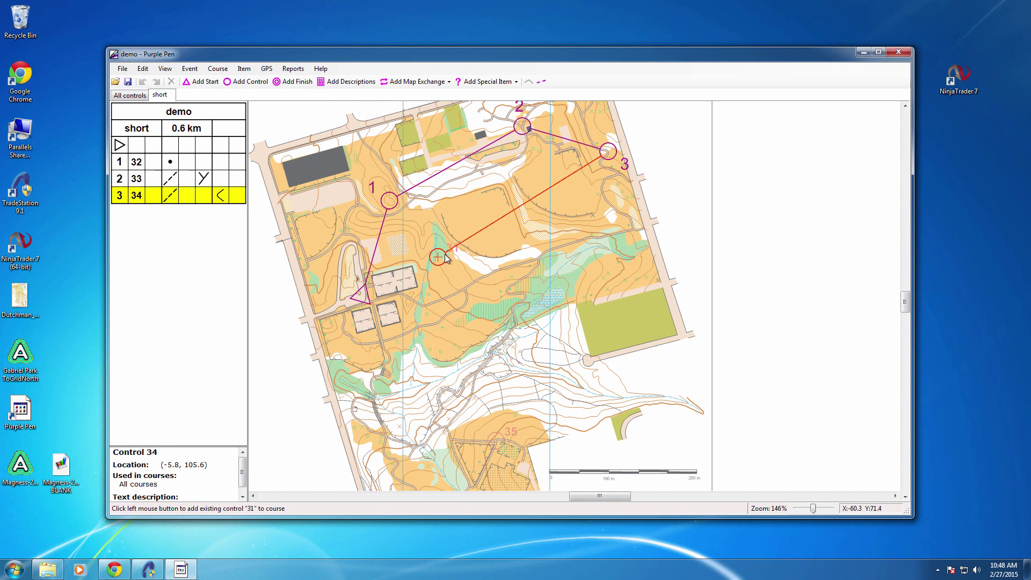
left_click(292, 81)
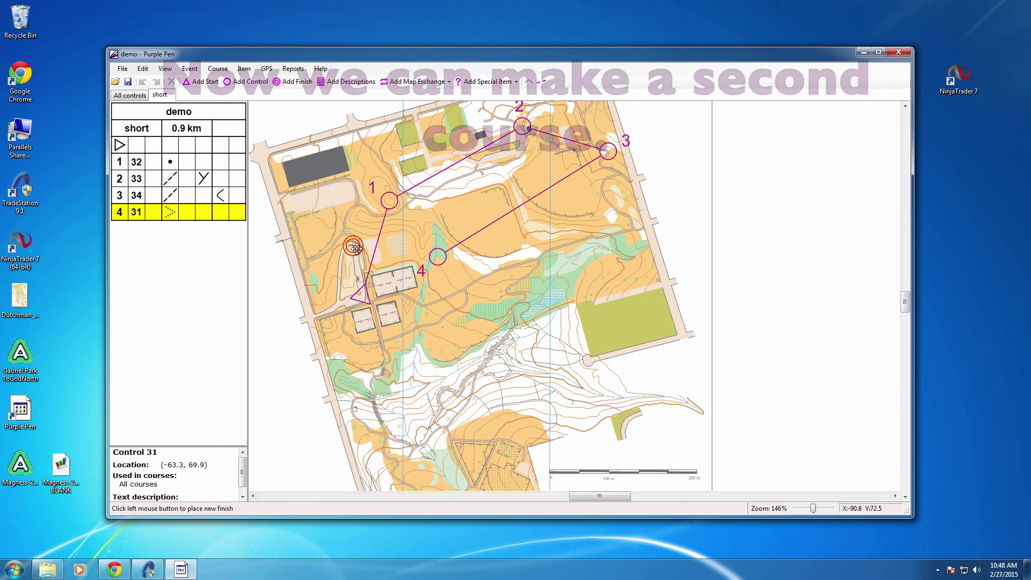
left_click(352, 246)
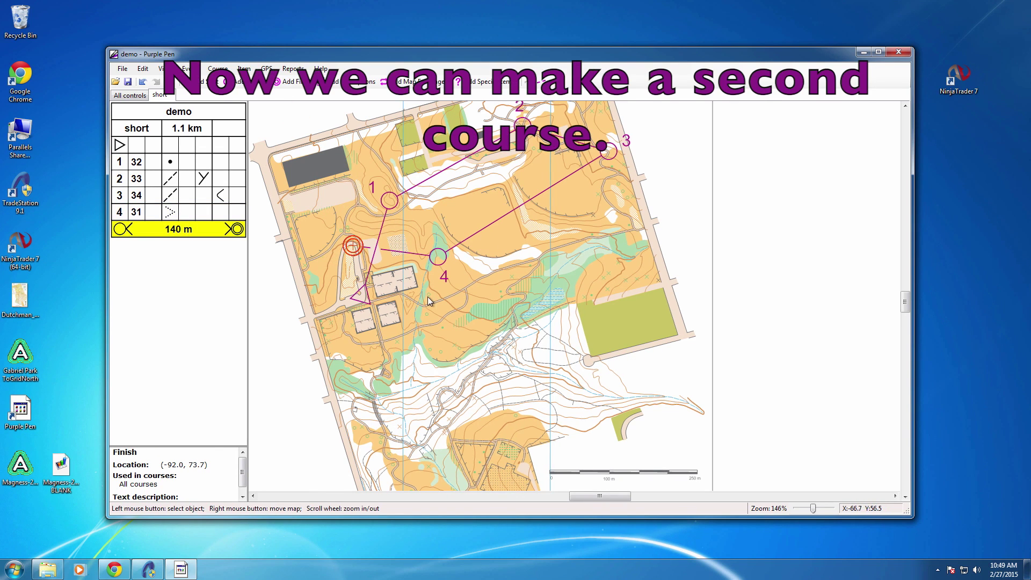
Add a second course named 'long' through Course > Add Course
left_click(218, 70)
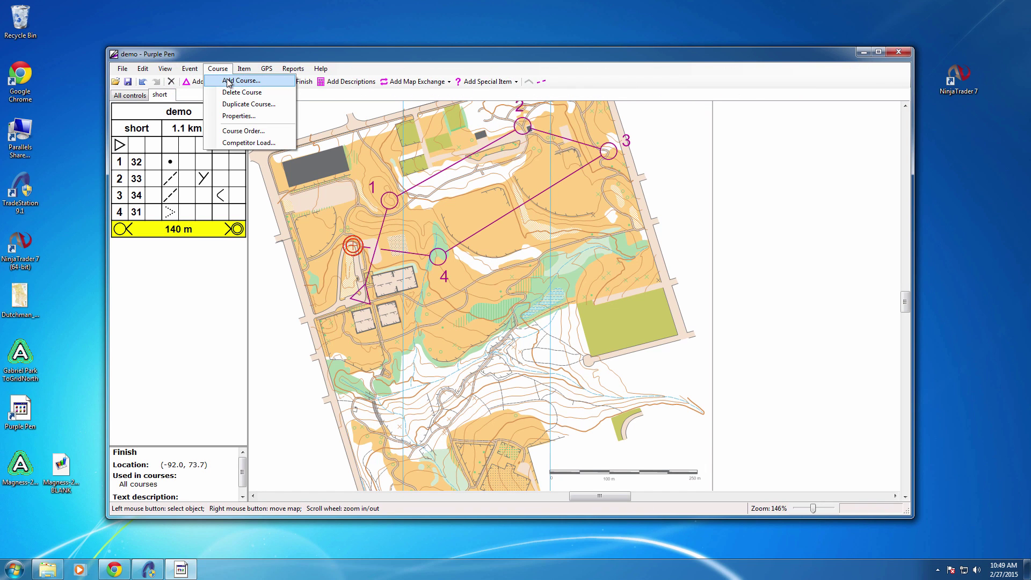
left_click(228, 82)
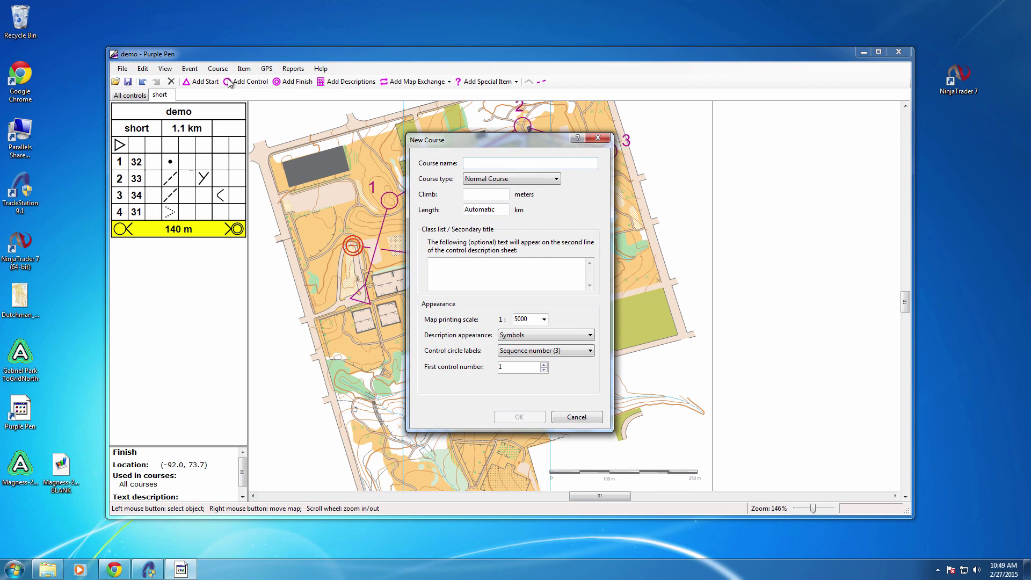
type("long")
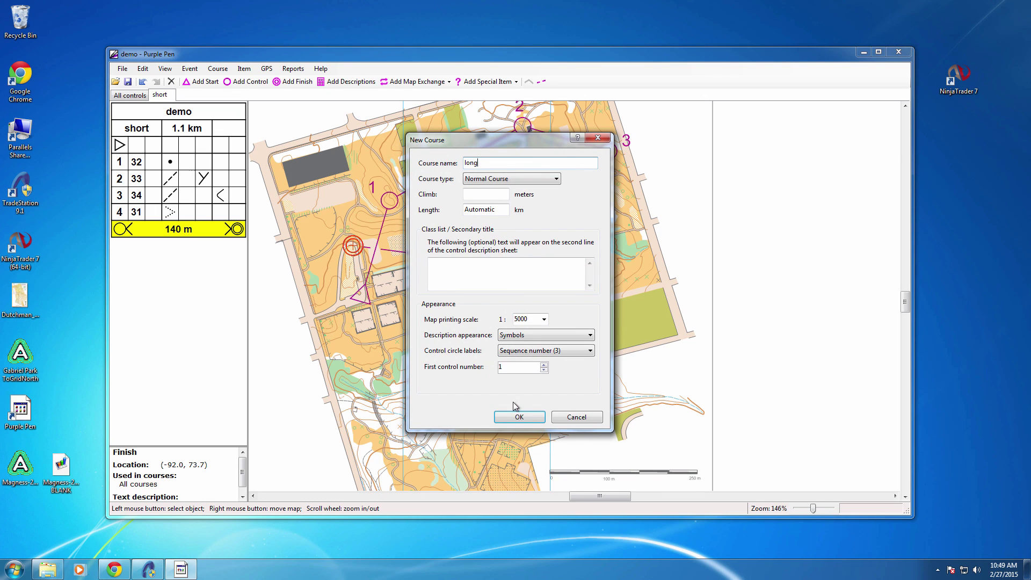
left_click(517, 417)
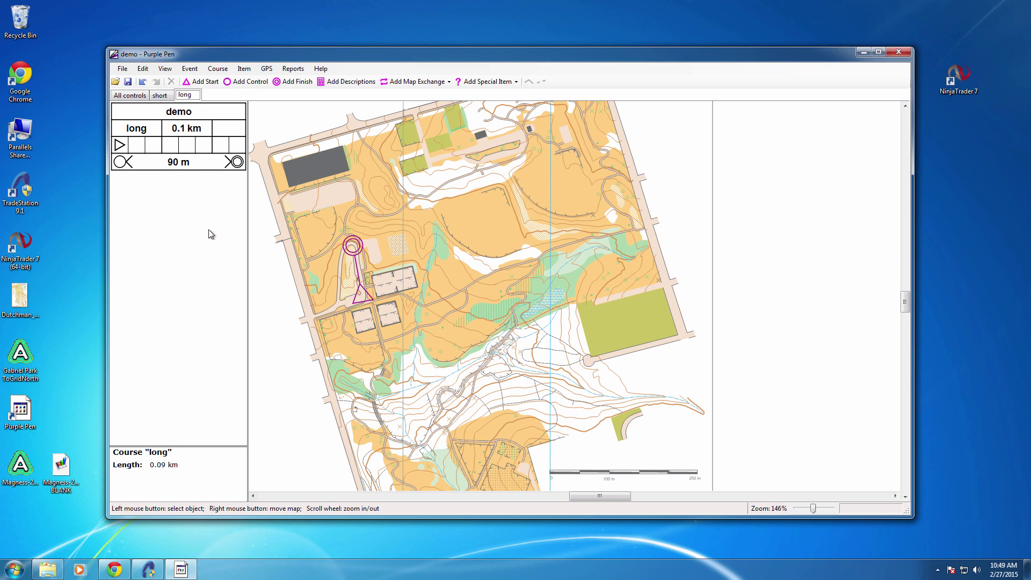
Add controls 32, 33 and 34 as the long course's first three controls
left_click(251, 83)
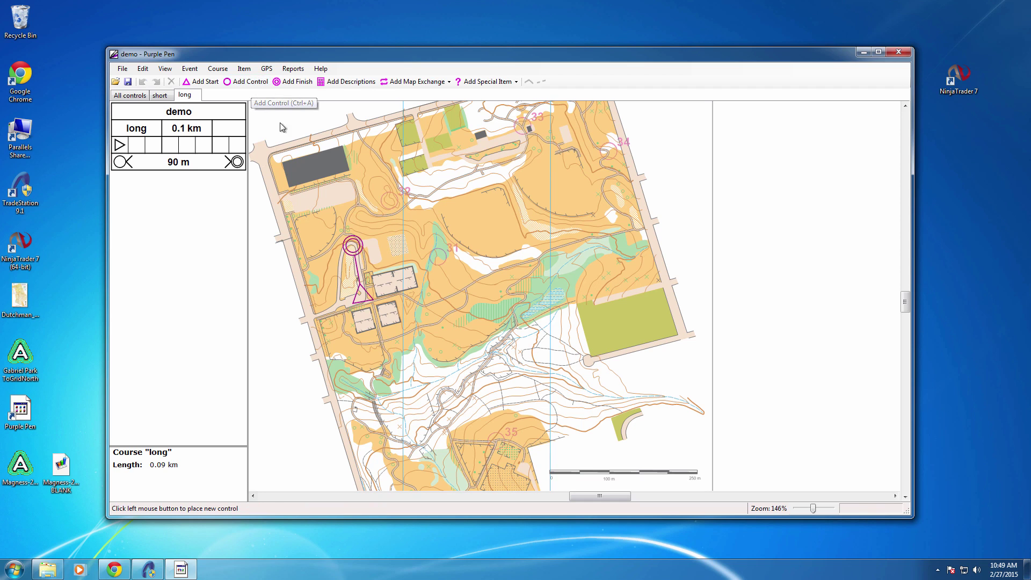
left_click(388, 204)
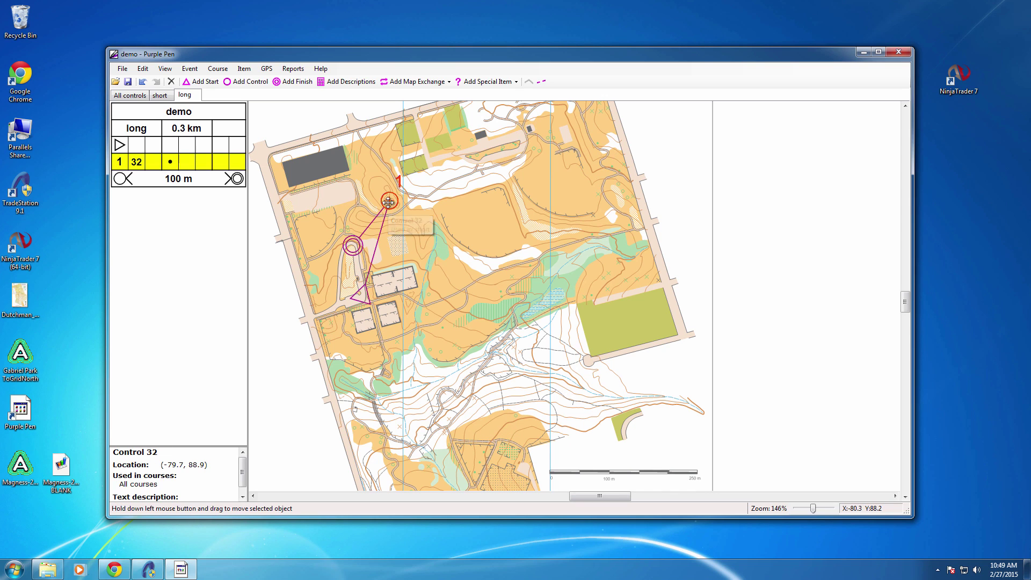
left_click(254, 83)
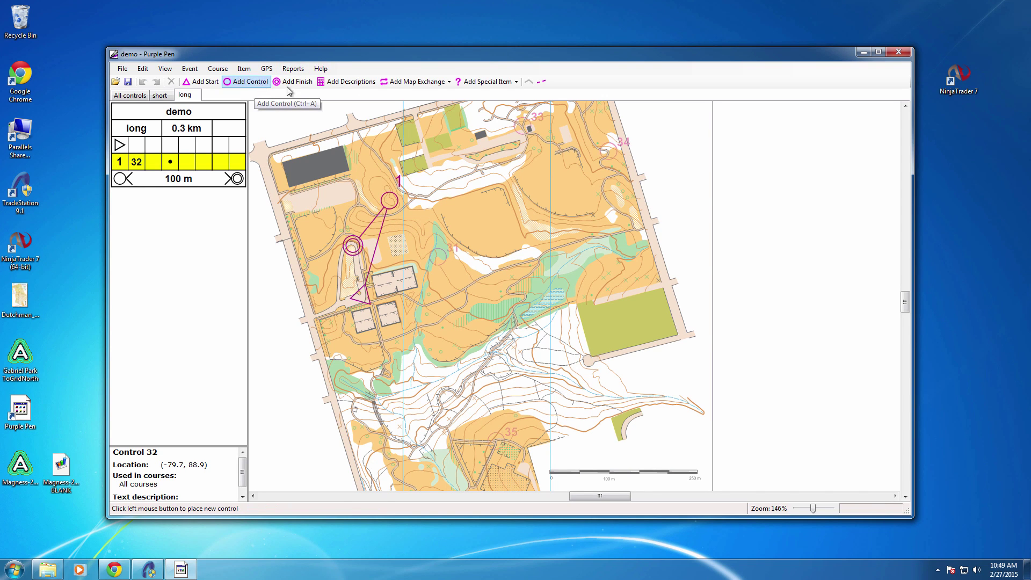
left_click(524, 124)
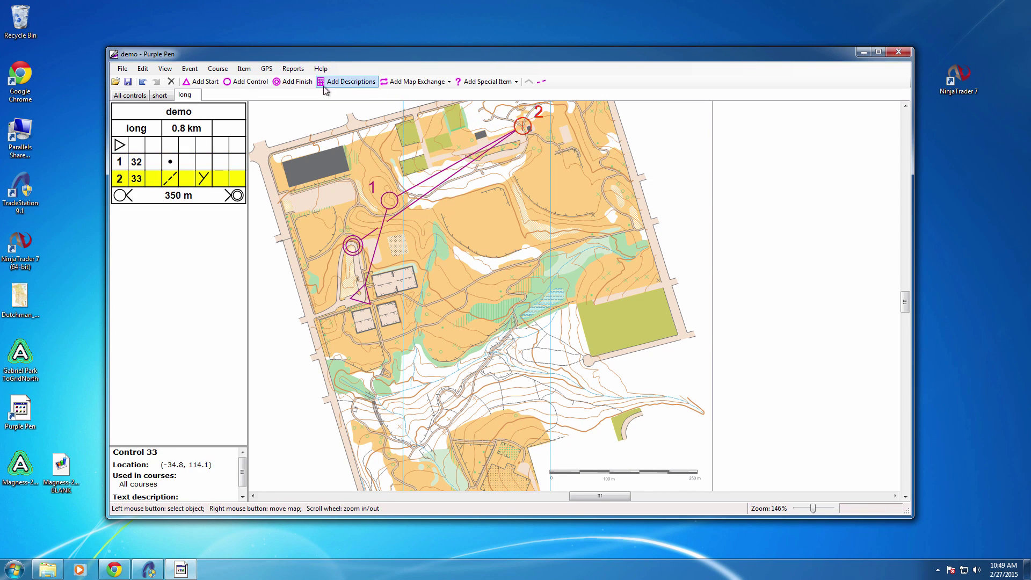
left_click(257, 82)
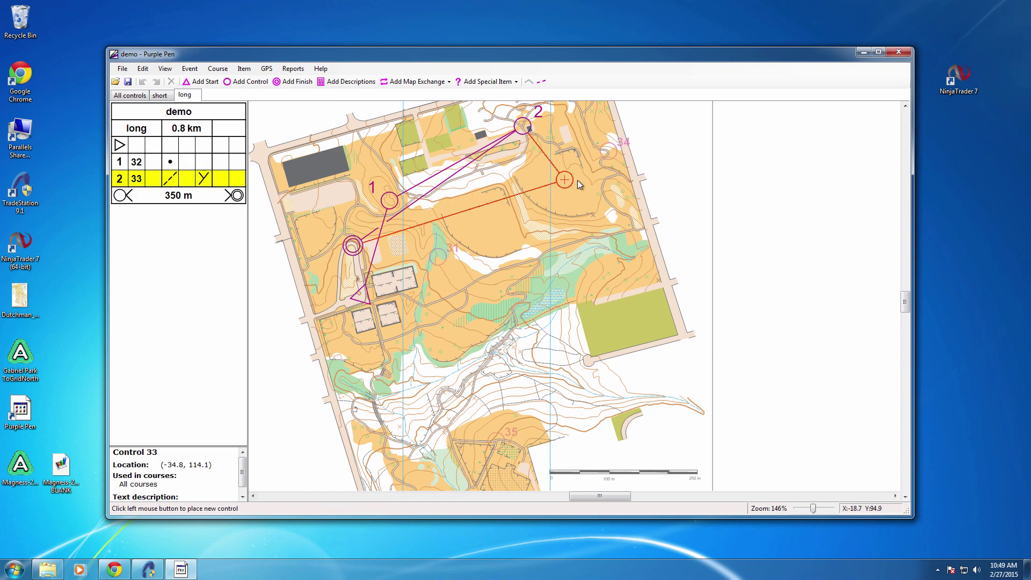
left_click(608, 152)
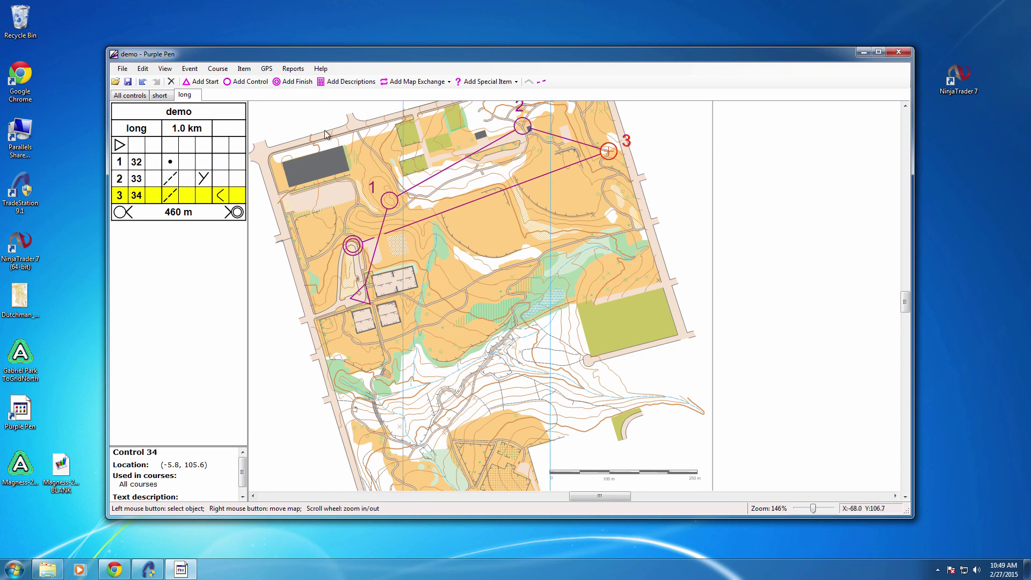
Continue the long course with controls 35, 36 and 31 before the finish
left_click(246, 82)
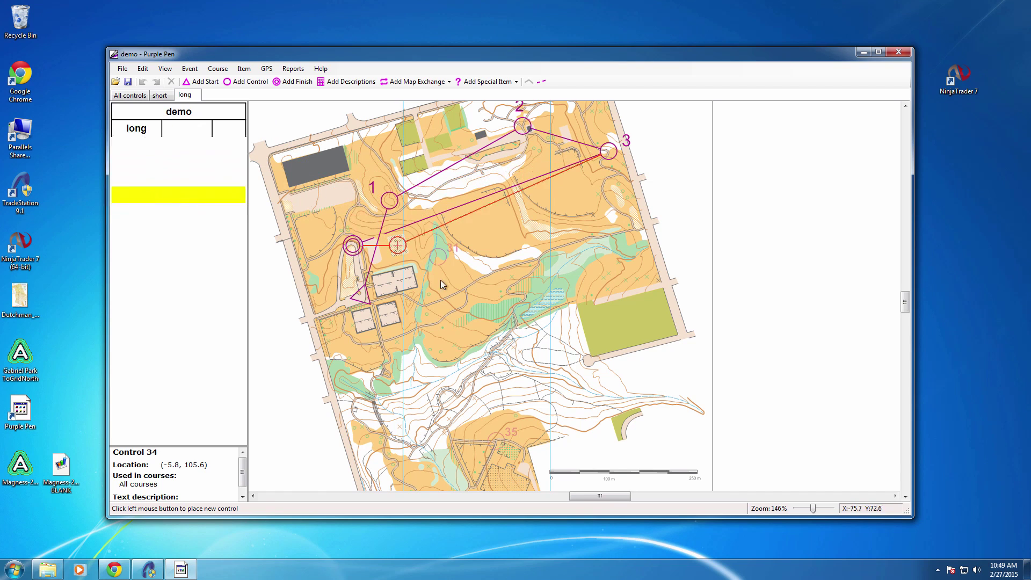
left_click(496, 440)
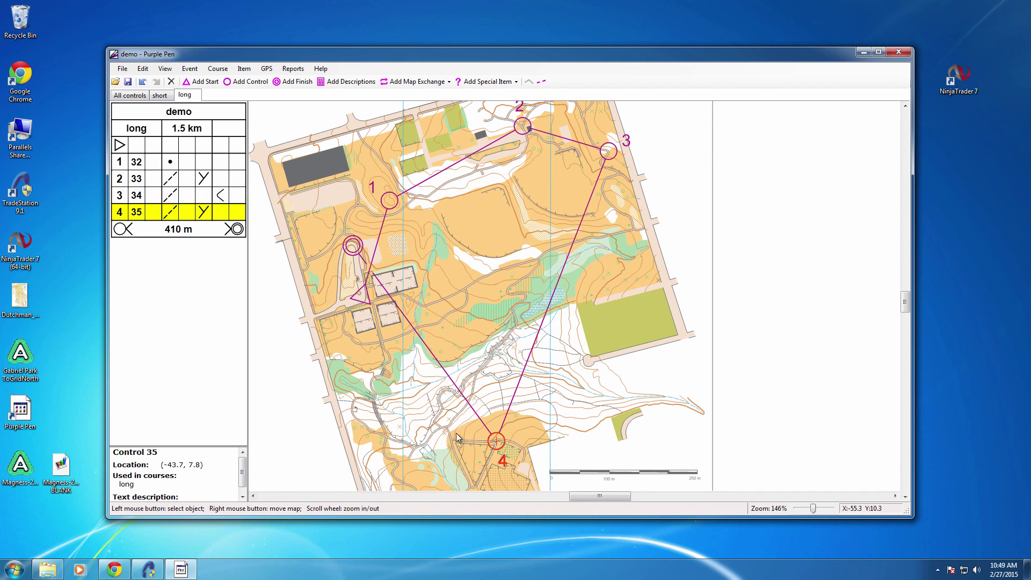
left_click(246, 82)
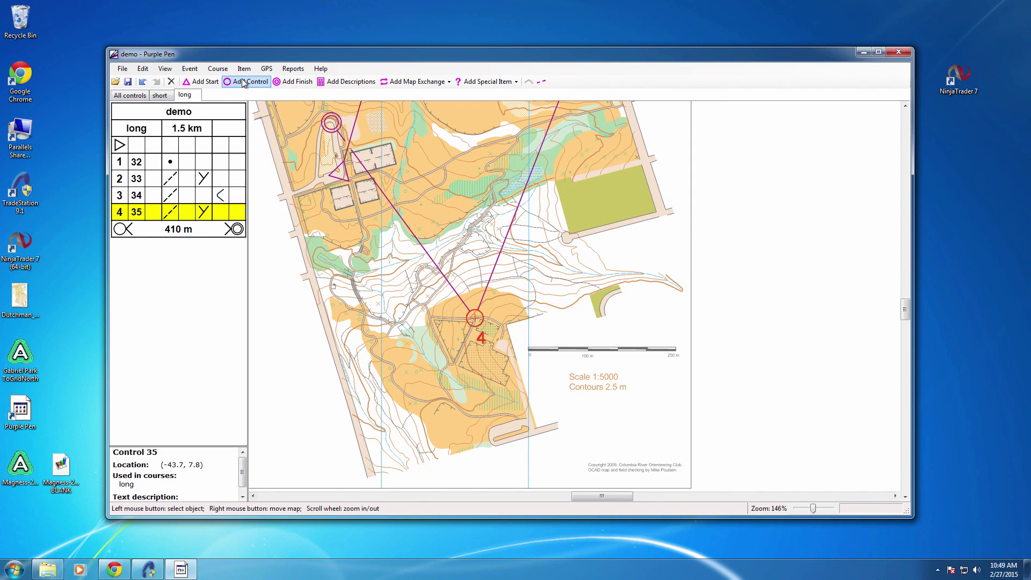
left_click(434, 415)
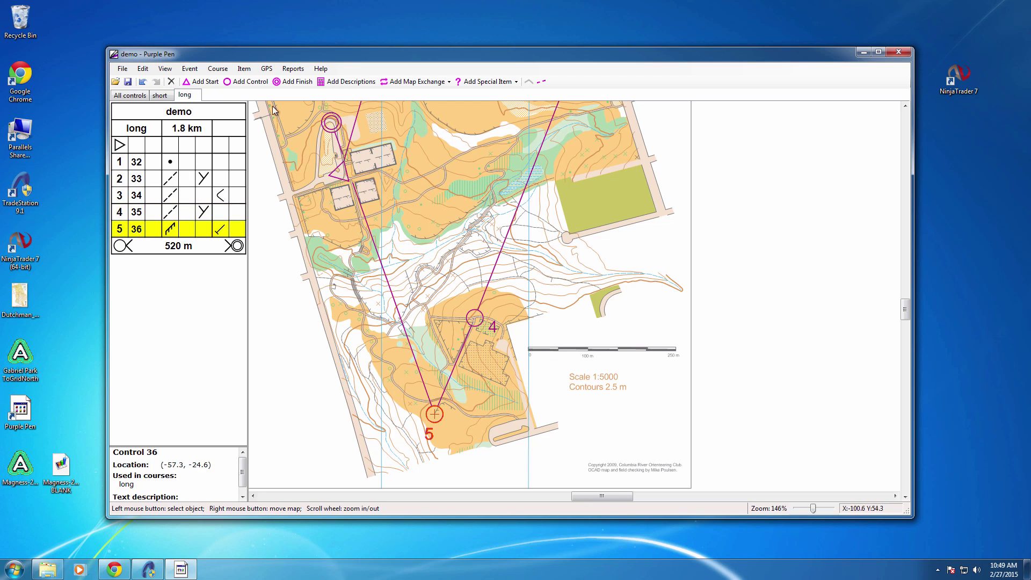
left_click(246, 81)
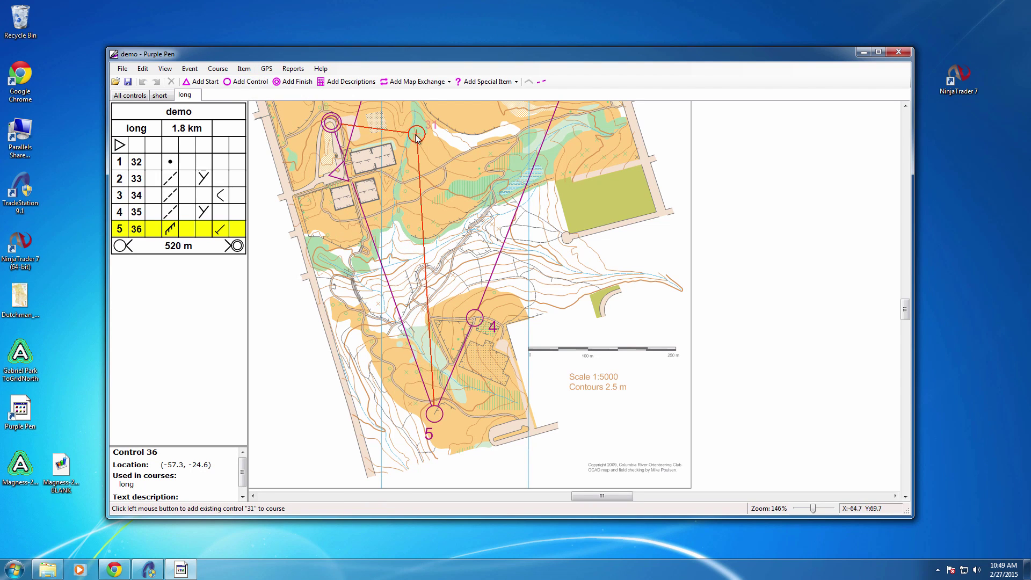
left_click(416, 133)
scroll(383, 202, "down", 4)
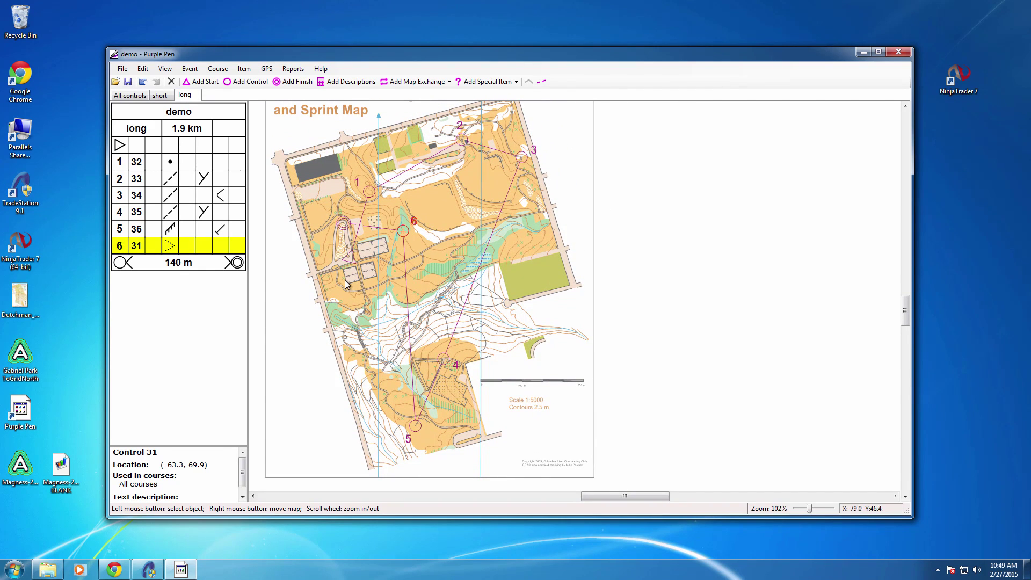
scroll(344, 284, "up", 1)
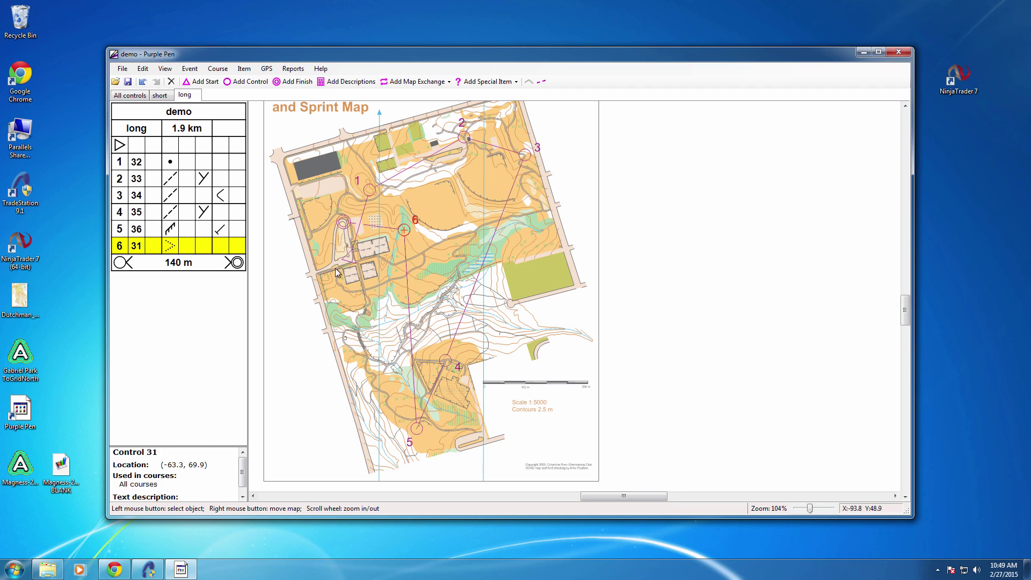
Review all controls, then the short course, then the six-control long course
left_click(137, 97)
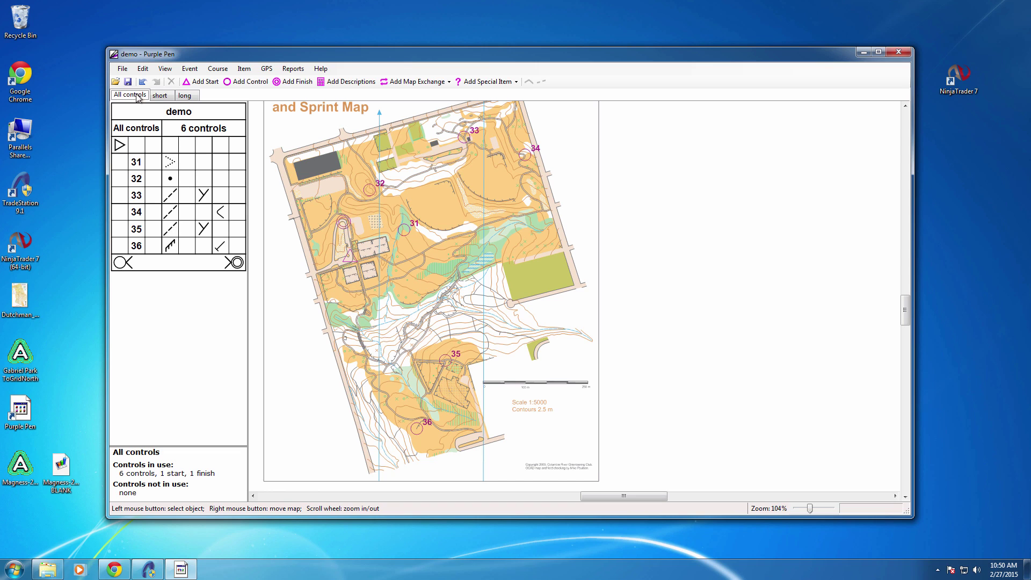
left_click(160, 96)
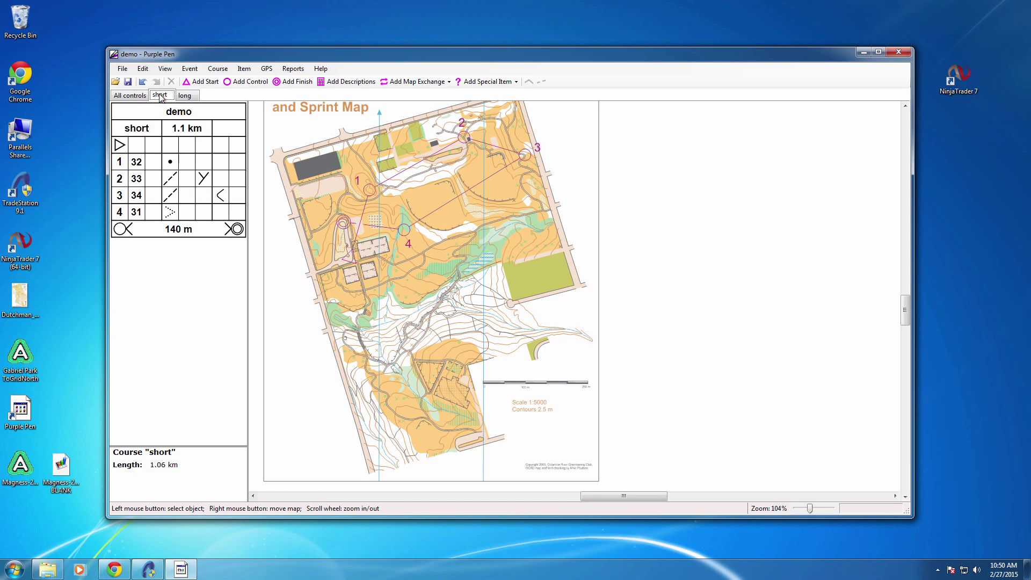
left_click(189, 98)
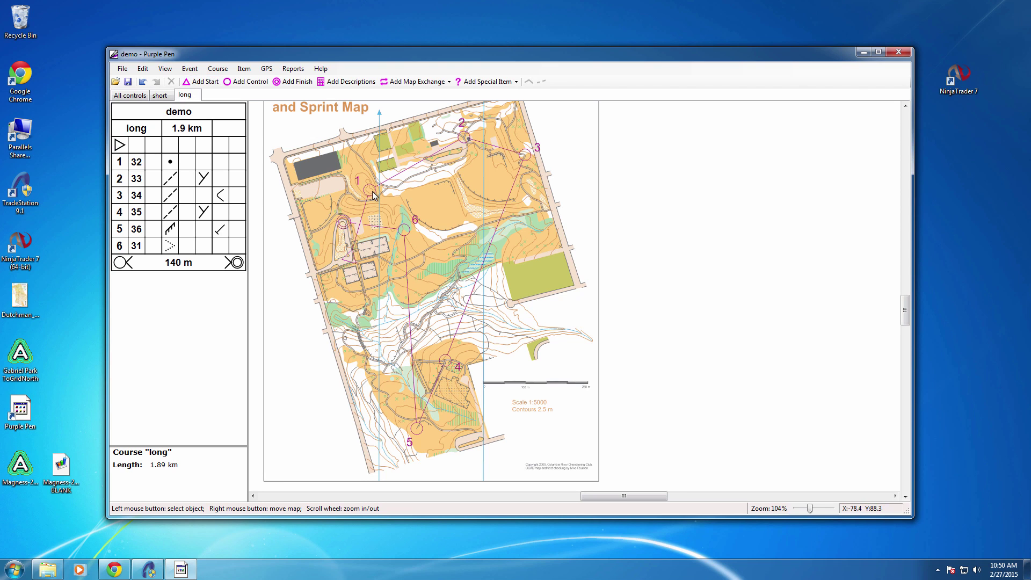
scroll(374, 196, "down", 1)
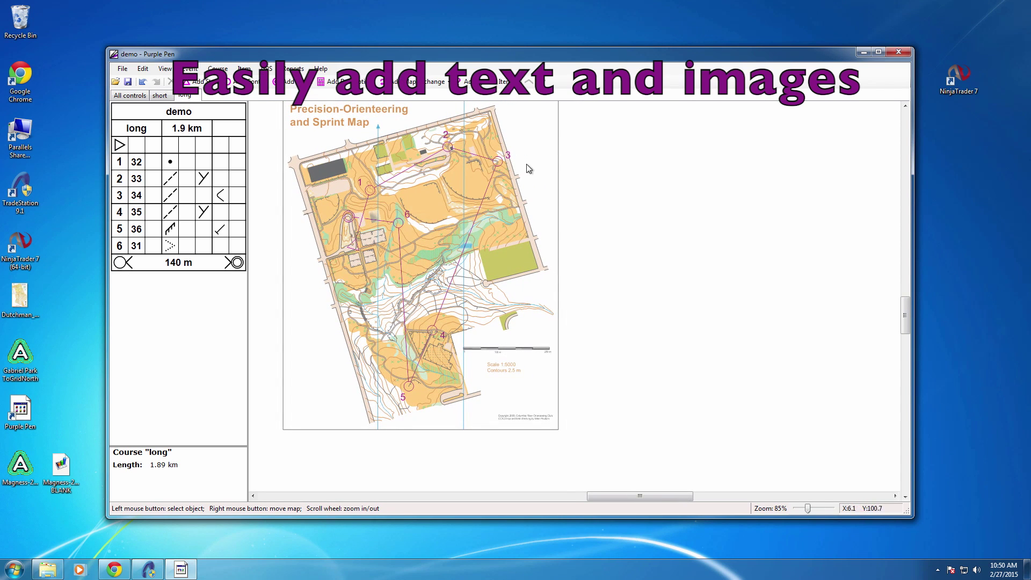
Add a special text item reading 'portland' in a box beside the Gabriel Park title
scroll(549, 200, "down", 1)
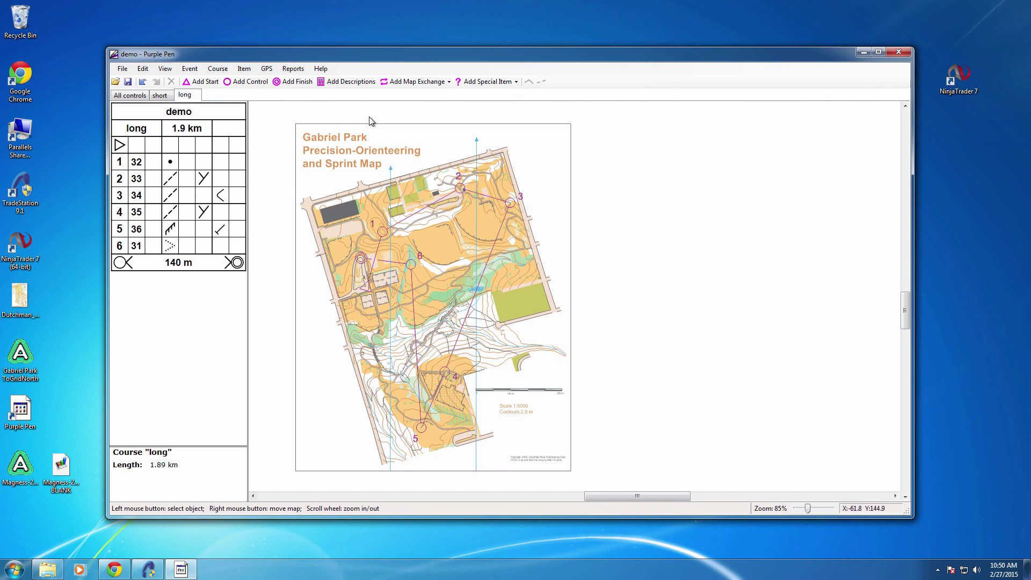
left_click(245, 68)
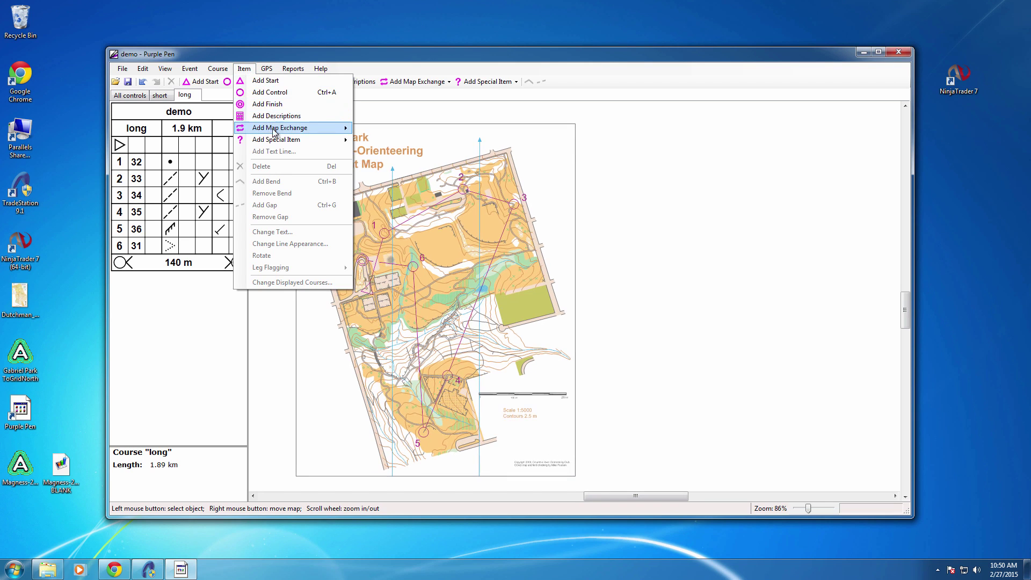
mouse_move(284, 140)
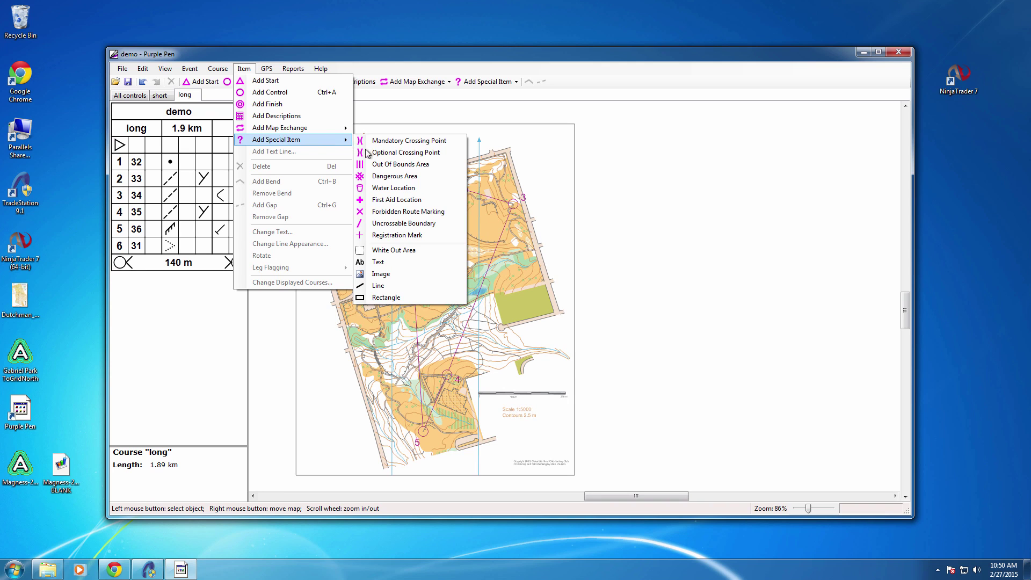
left_click(384, 264)
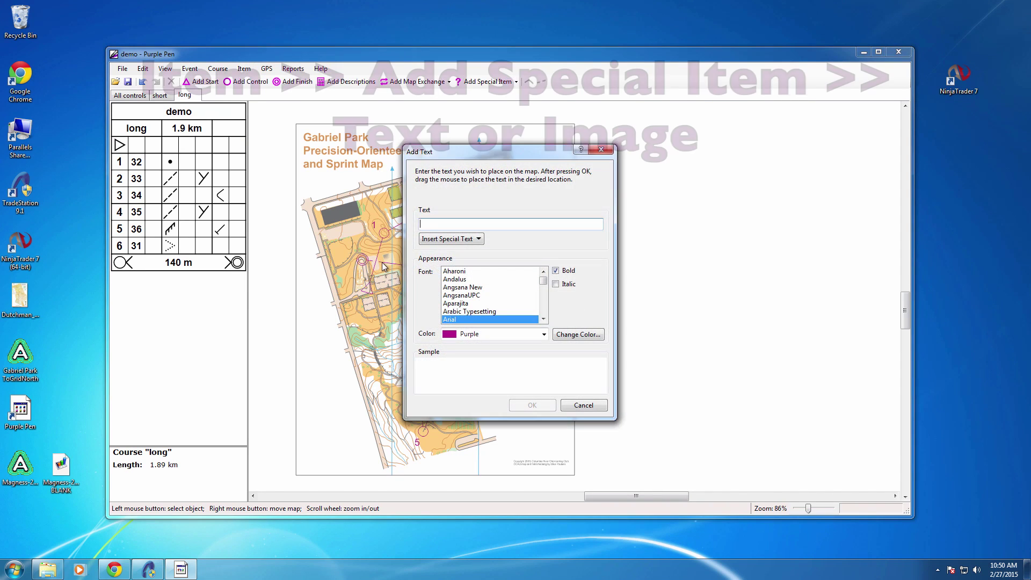
type("portland")
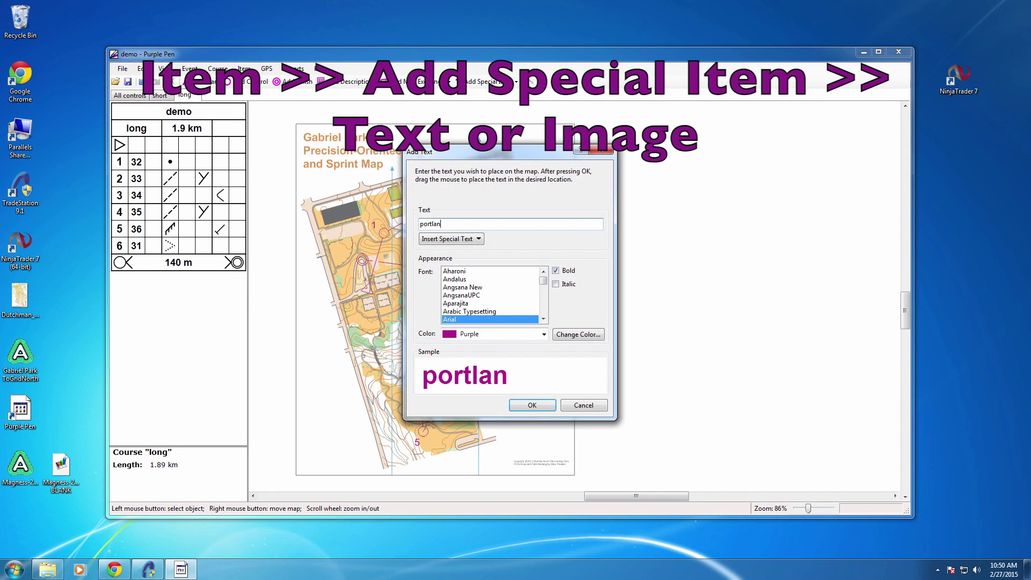
left_click(531, 405)
left_click_drag(430, 131, 485, 146)
left_click(533, 148)
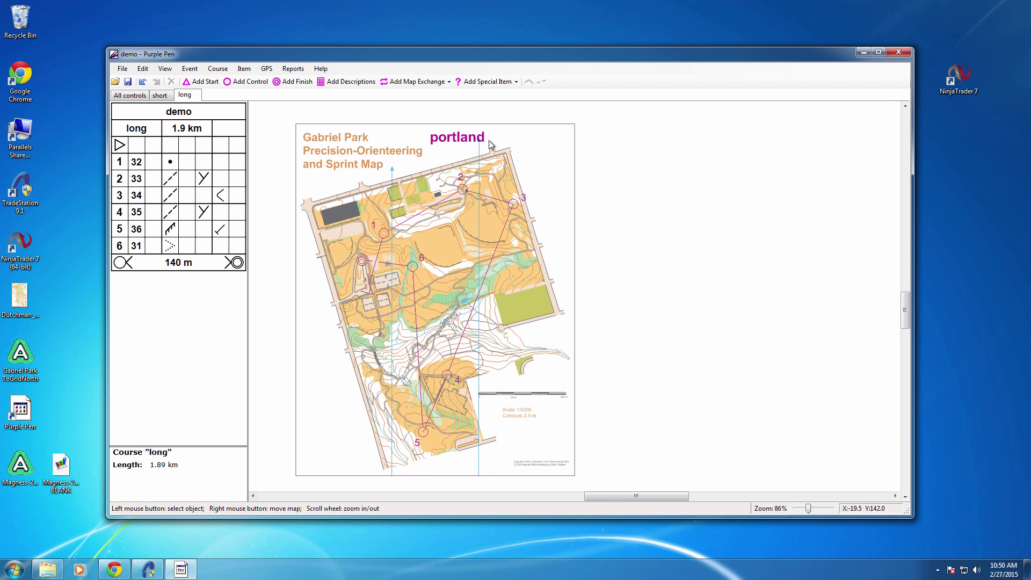
scroll(478, 142, "down", 1)
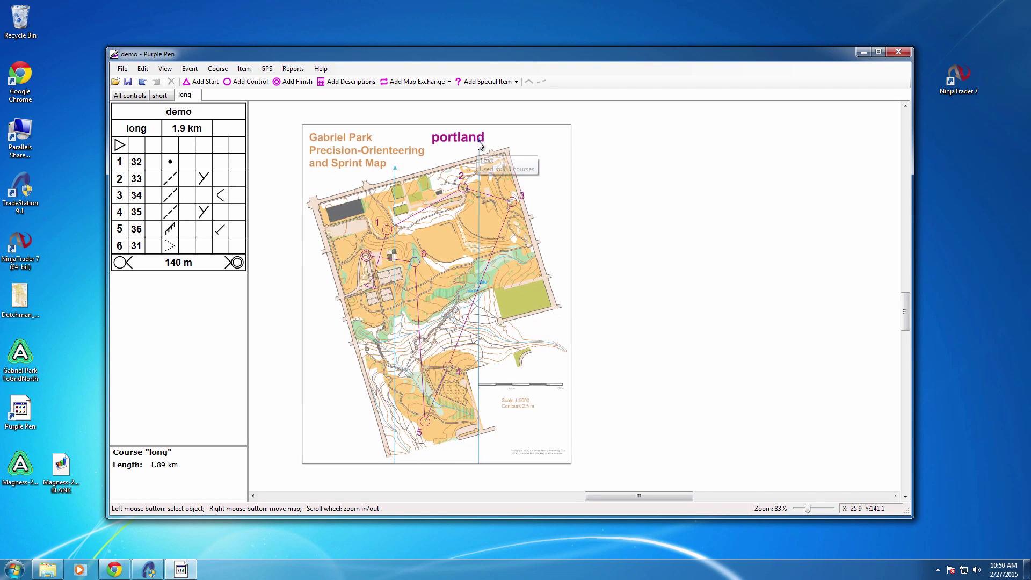
left_click(246, 70)
Insert the croc logo image file as a special item in the map's lower-left corner
mouse_move(283, 141)
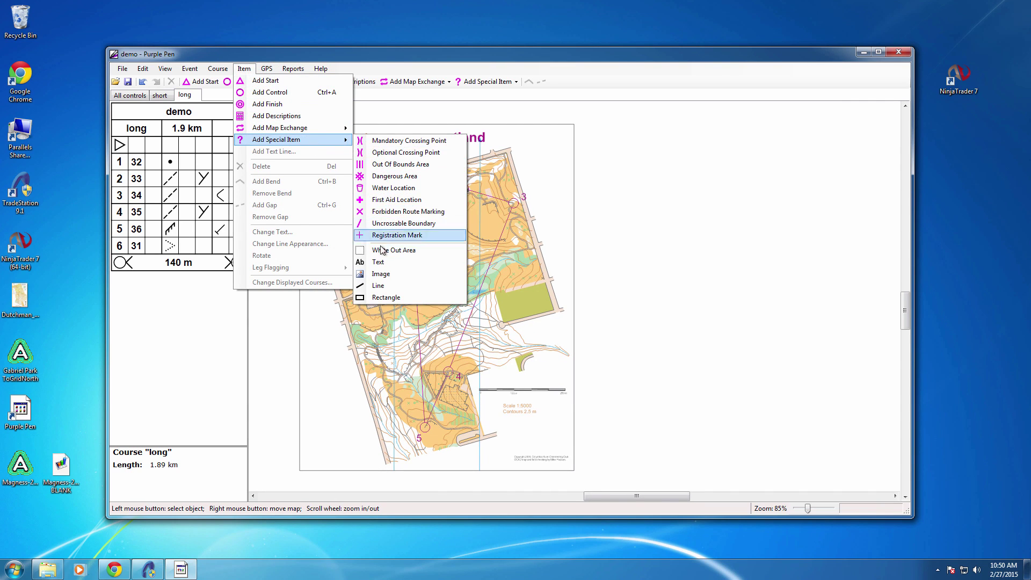
left_click(379, 273)
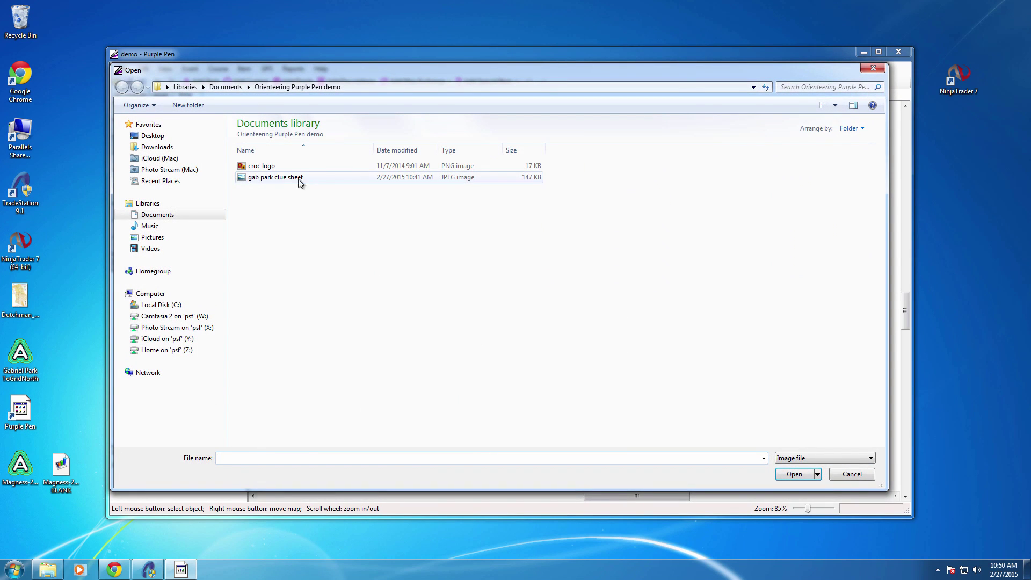
left_click(269, 166)
left_click(794, 474)
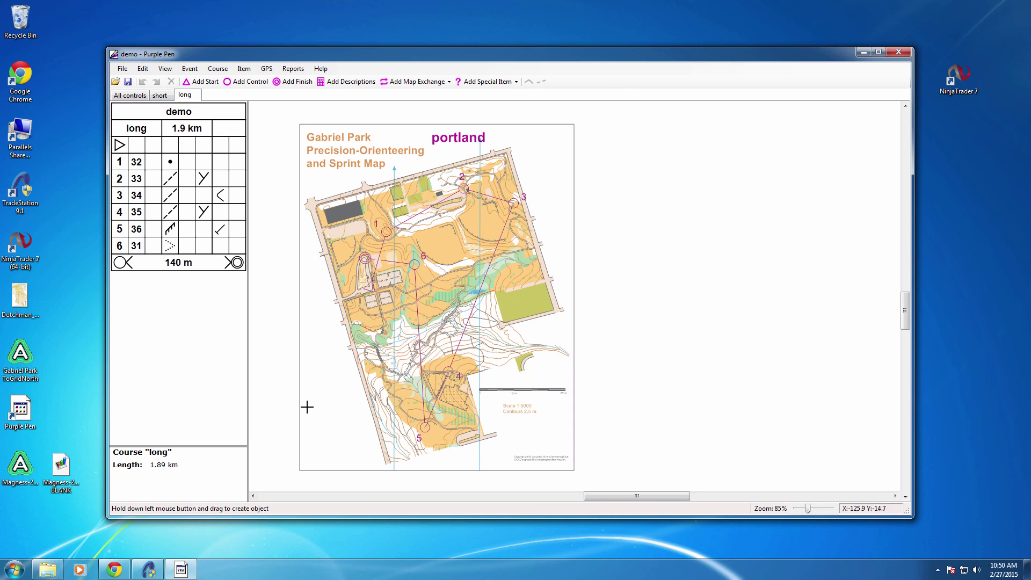
left_click_drag(307, 406, 363, 463)
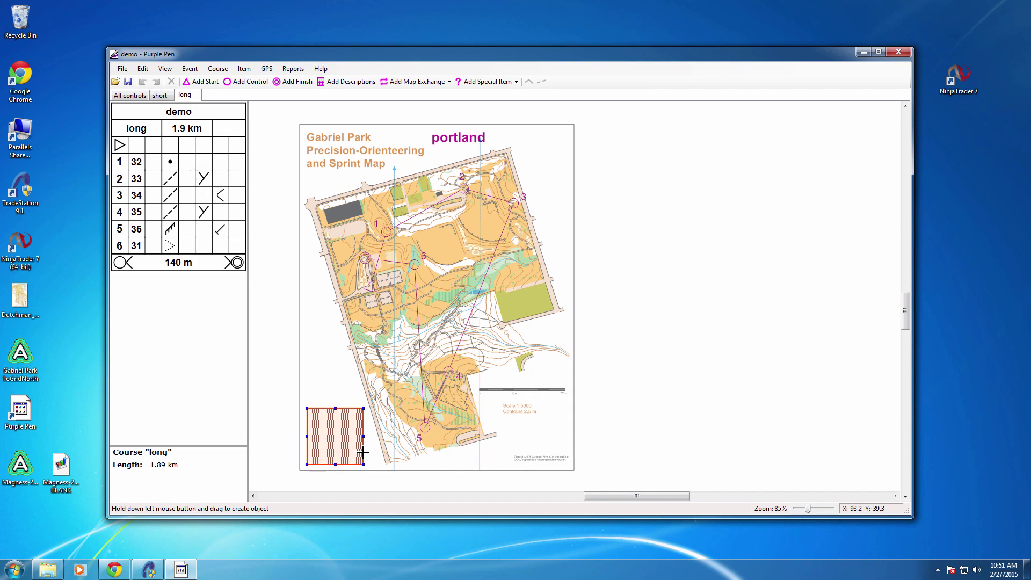
left_click(369, 394)
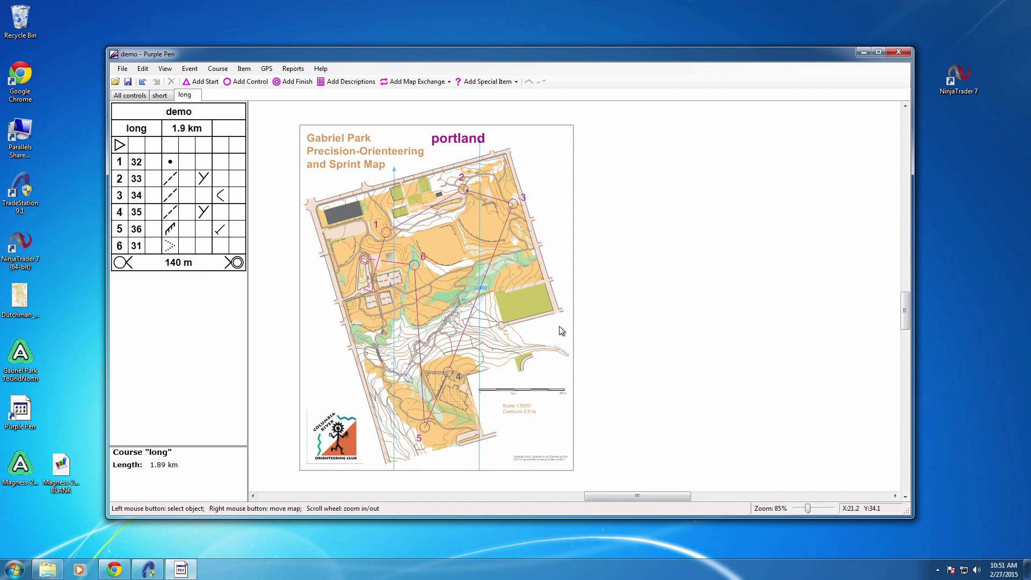
scroll(562, 330, "down", 1)
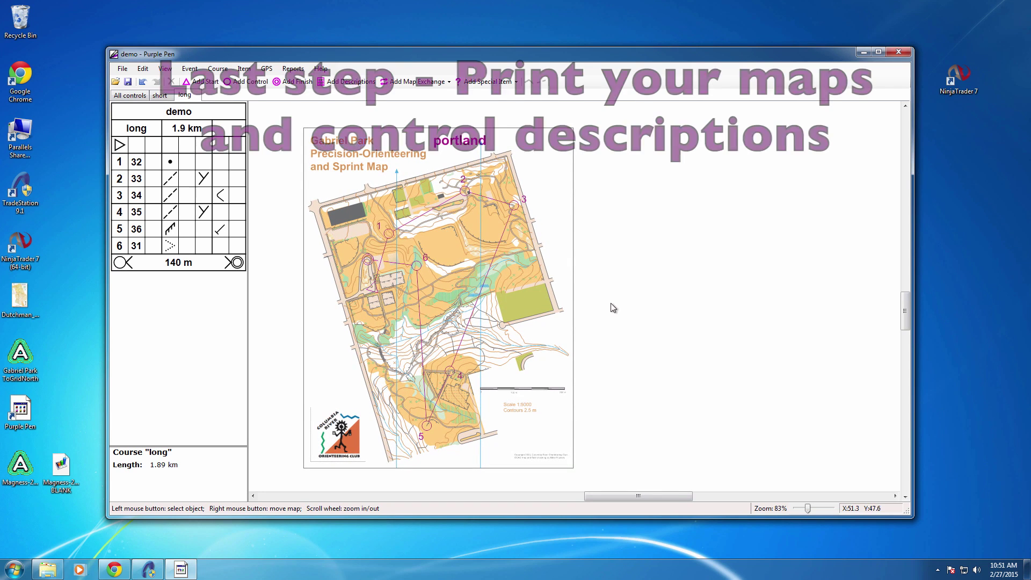
Open the Create PDFs settings and cancel without creating any files
left_click(124, 69)
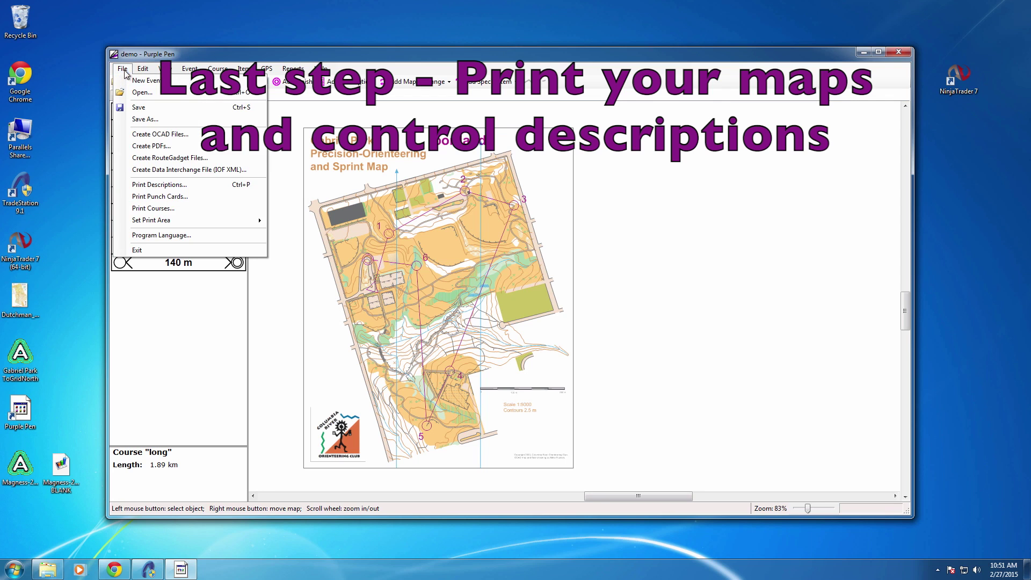
left_click(152, 147)
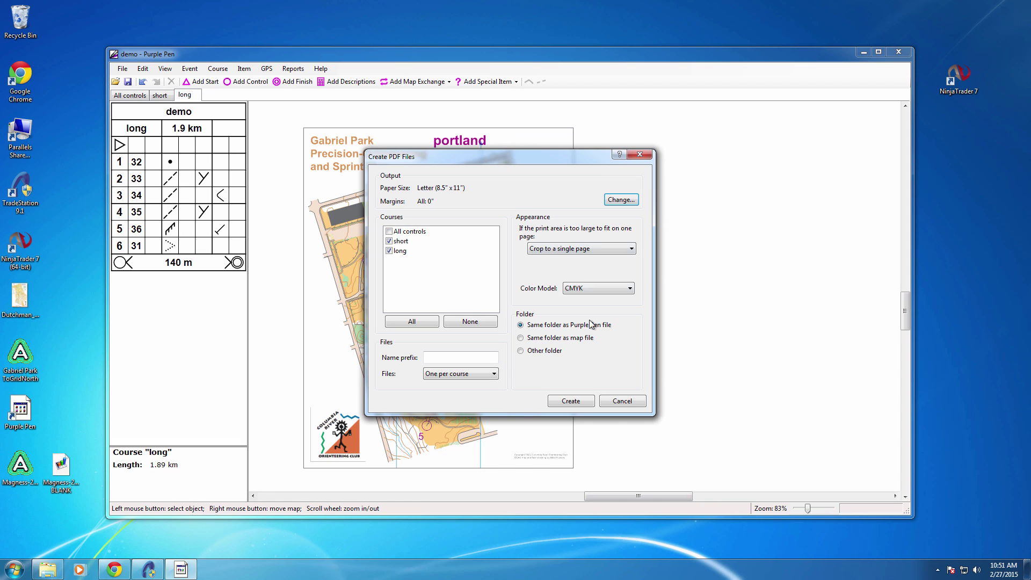
left_click(622, 401)
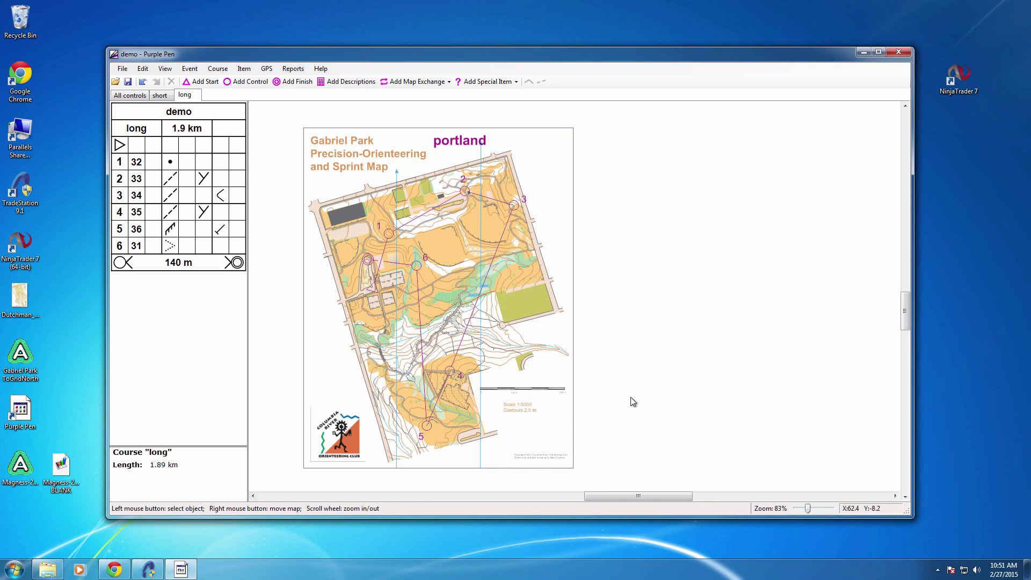
Print the course descriptions with Description type set to Symbols & Text
left_click(124, 71)
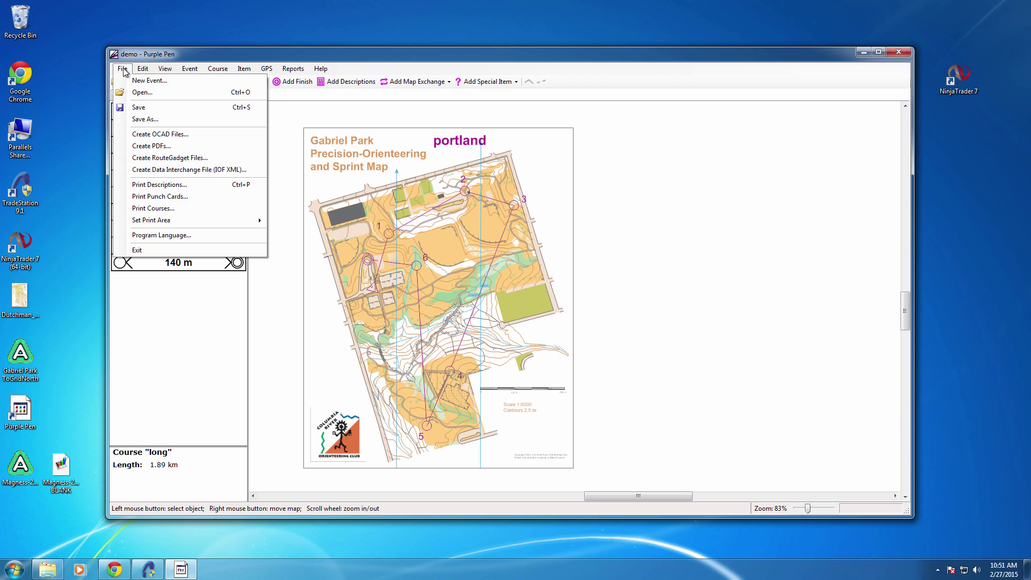
left_click(168, 185)
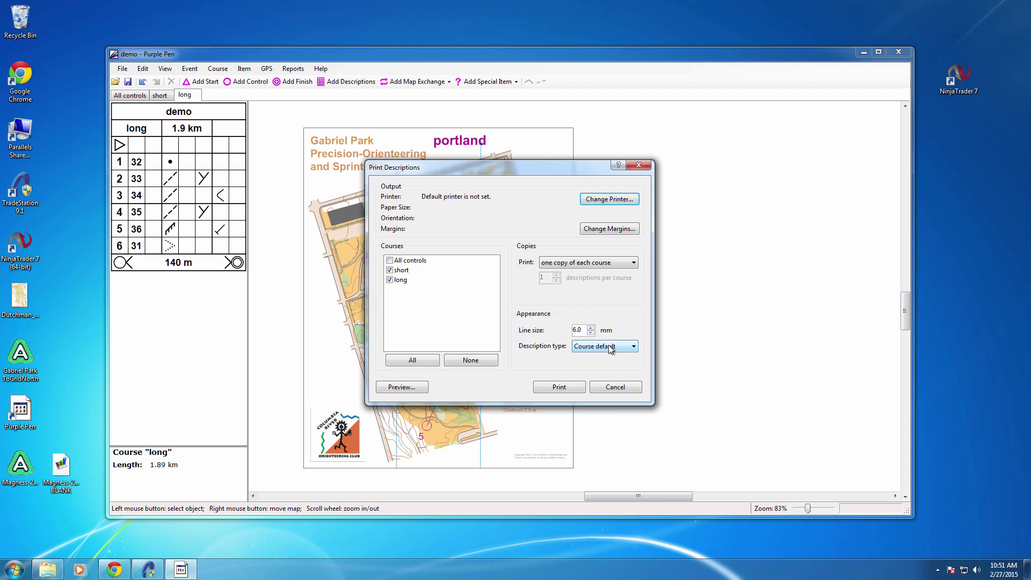
left_click(611, 348)
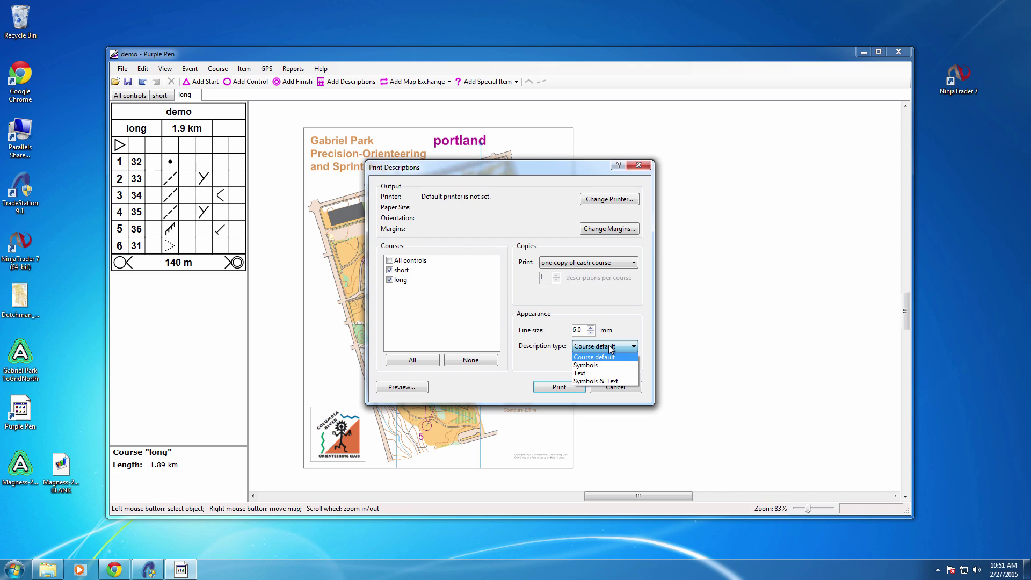
left_click(593, 382)
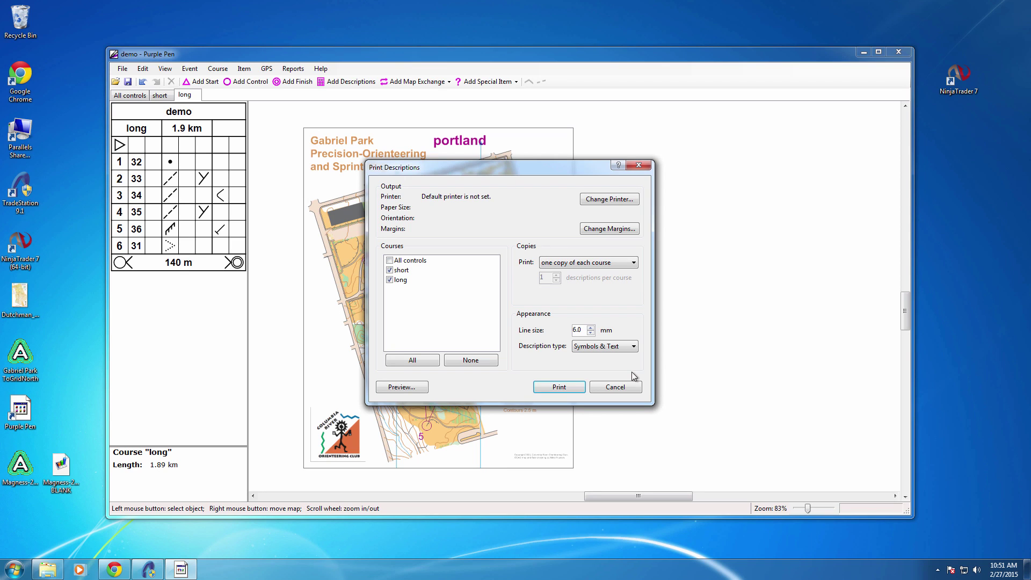
left_click(573, 384)
left_click(614, 386)
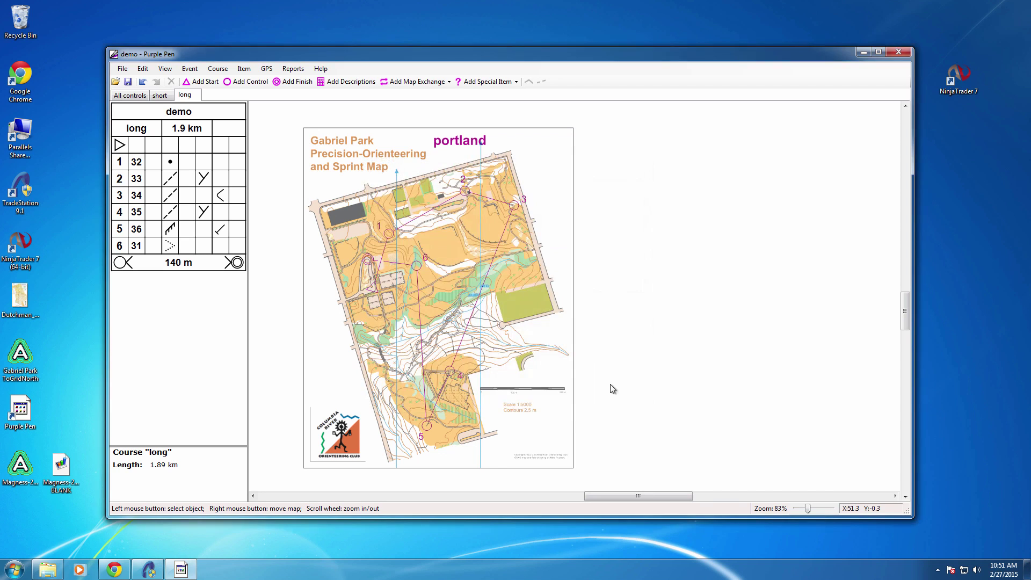
left_click(48, 572)
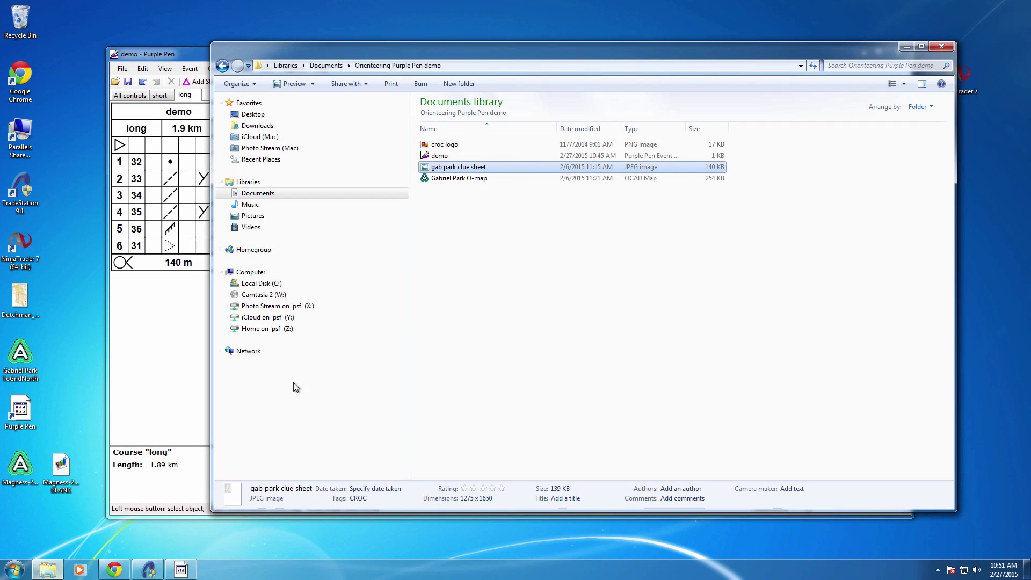
double_click(476, 168)
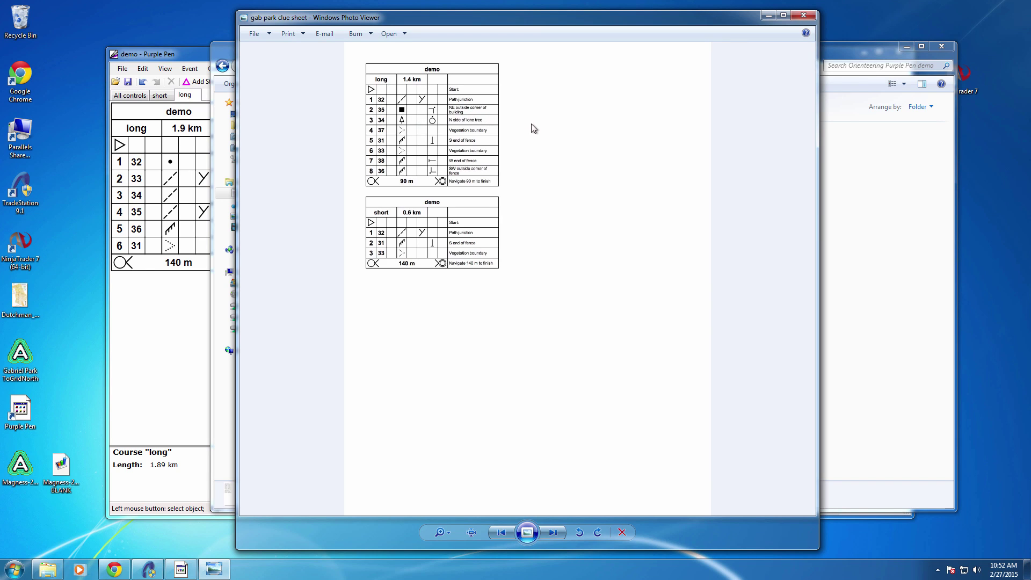
left_click(802, 14)
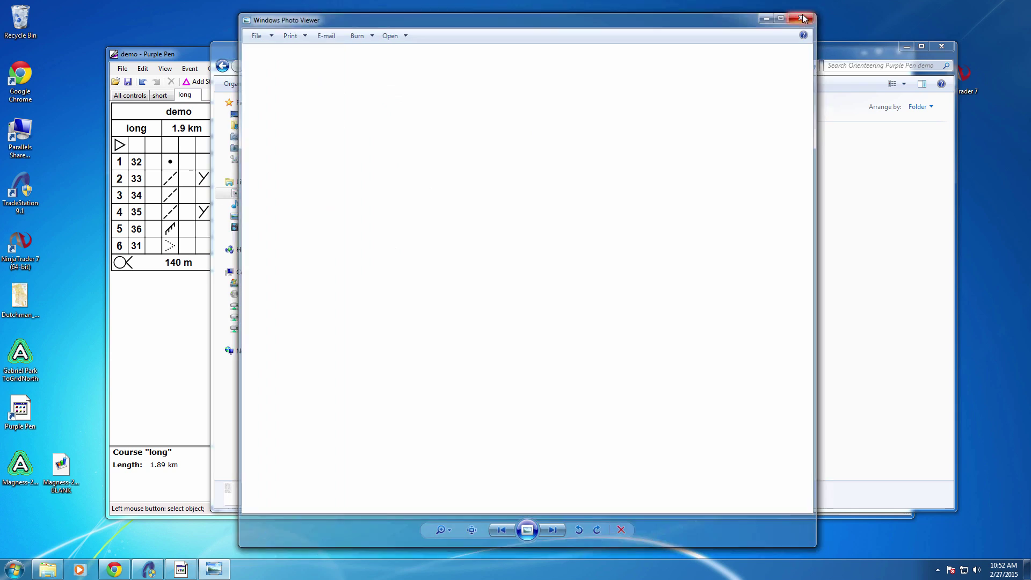
left_click(941, 46)
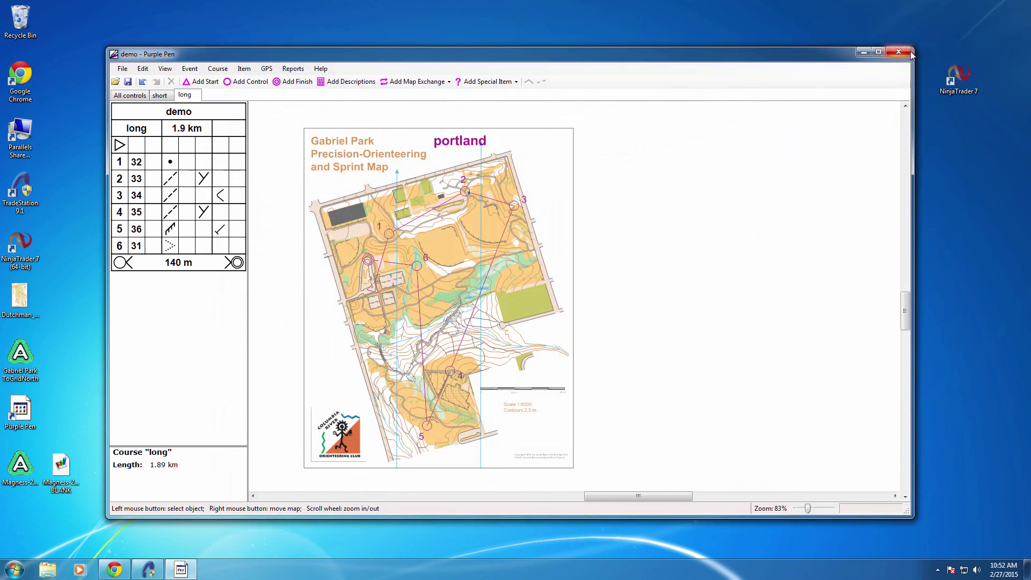